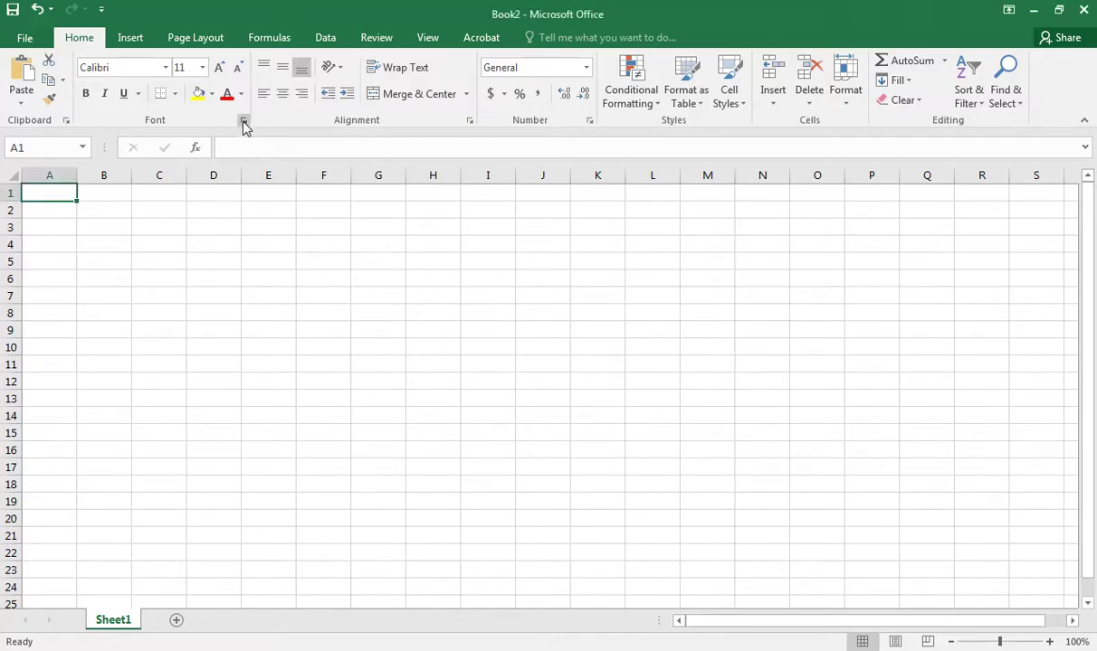
Type the person's first name and surname into cell A1, leaving the Calibri 11 font unchanged.
{"action": "left_click", "coordinate": [242, 122]}
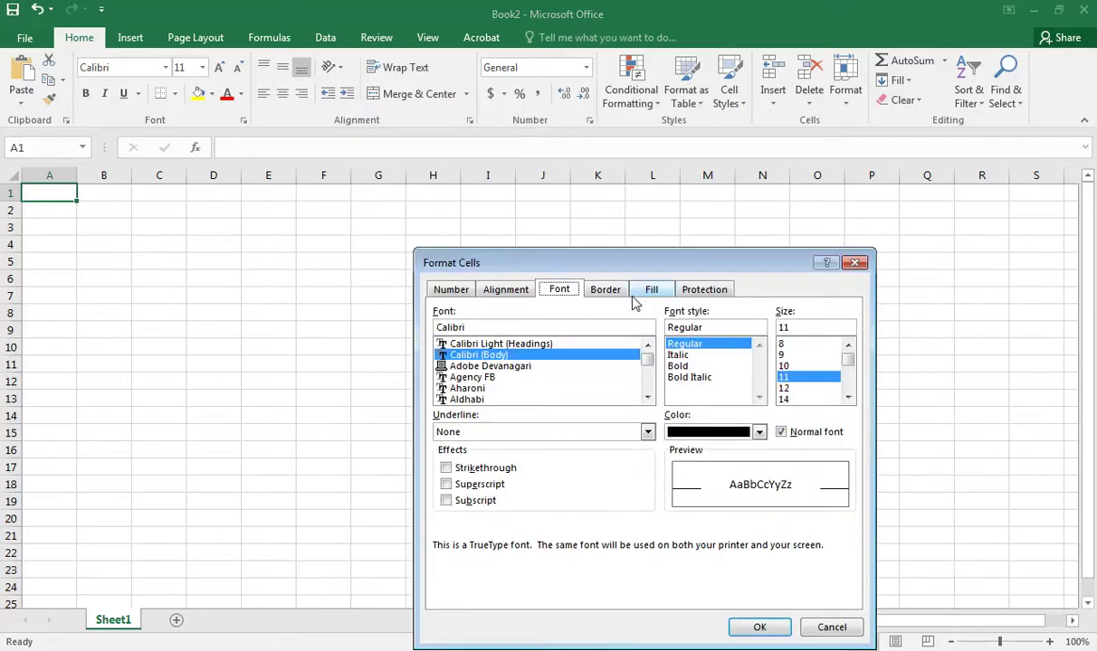
{"action": "left_click", "coordinate": [855, 263]}
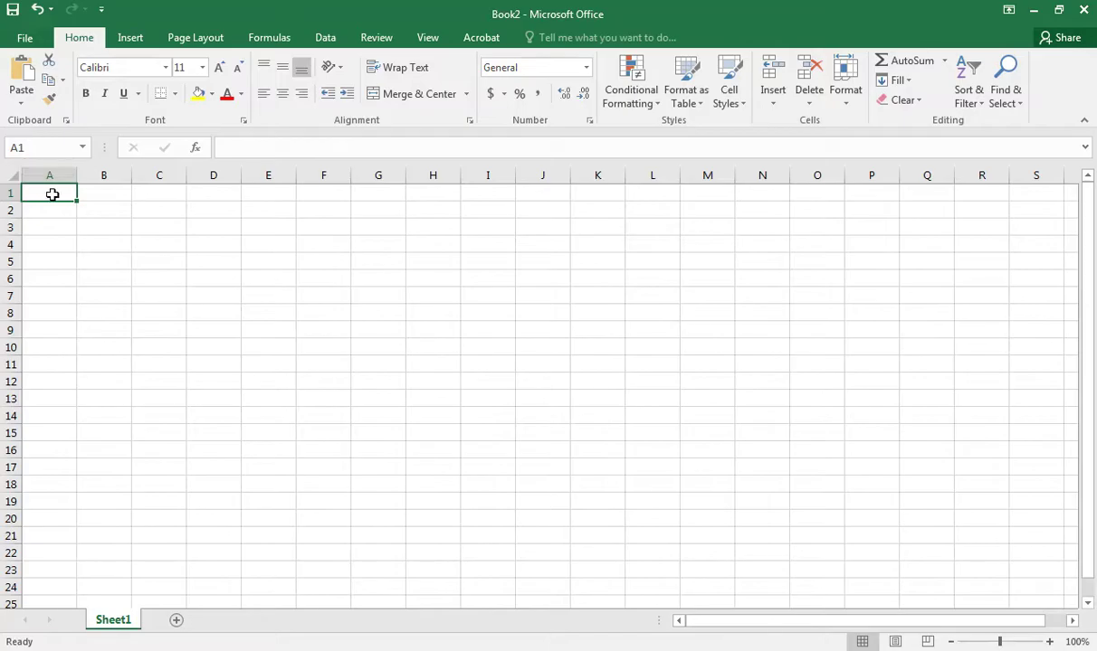
{"action": "left_click", "coordinate": [192, 209]}
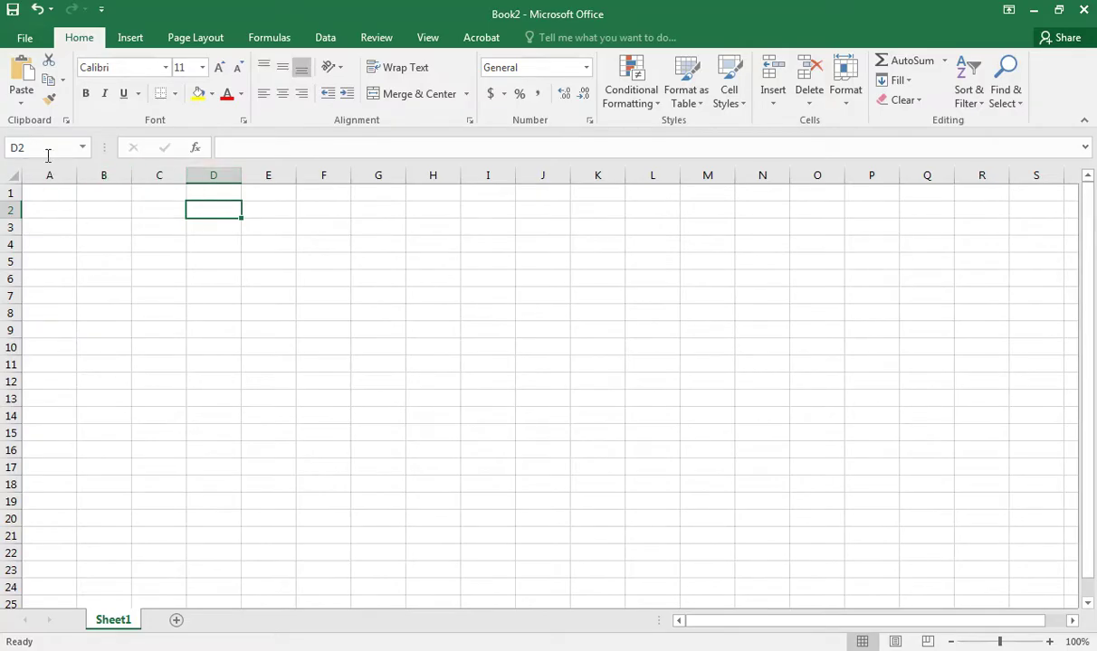
{"action": "left_click", "coordinate": [40, 194]}
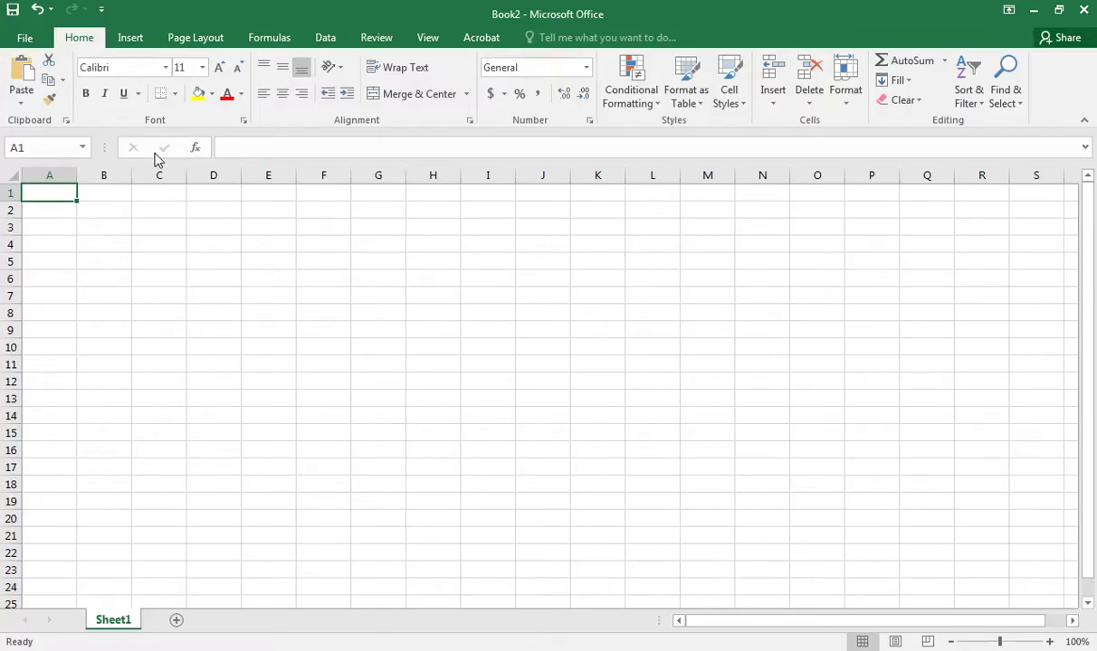
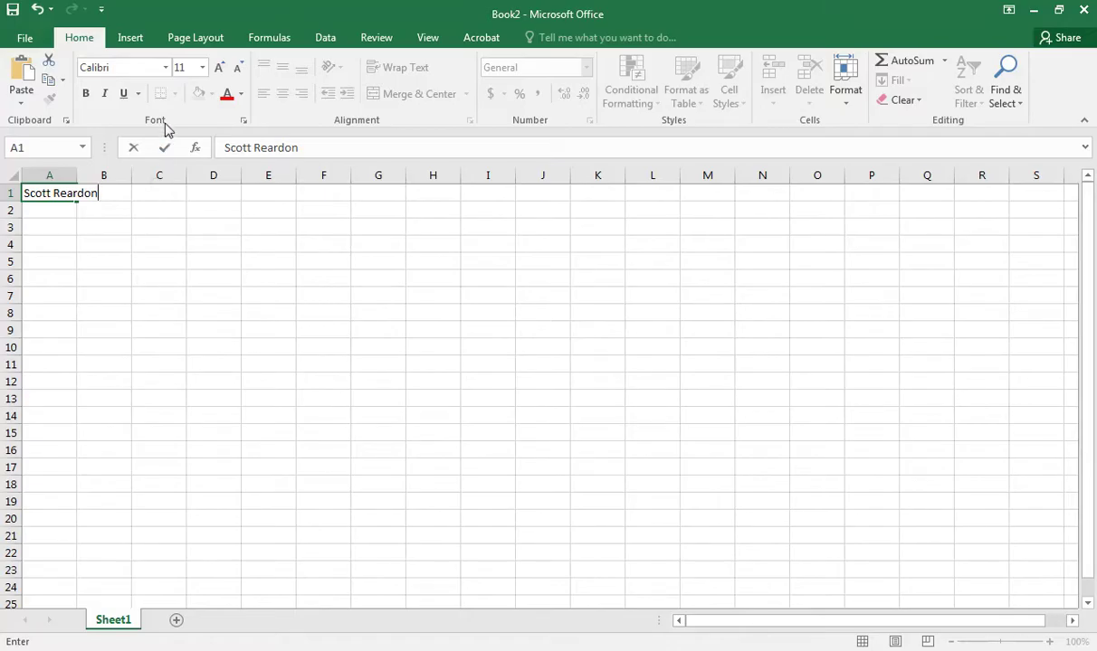
Commit the name in A1, then edit it to insert the middle initial 'E.' between the names.
{"action": "left_click", "coordinate": [165, 154]}
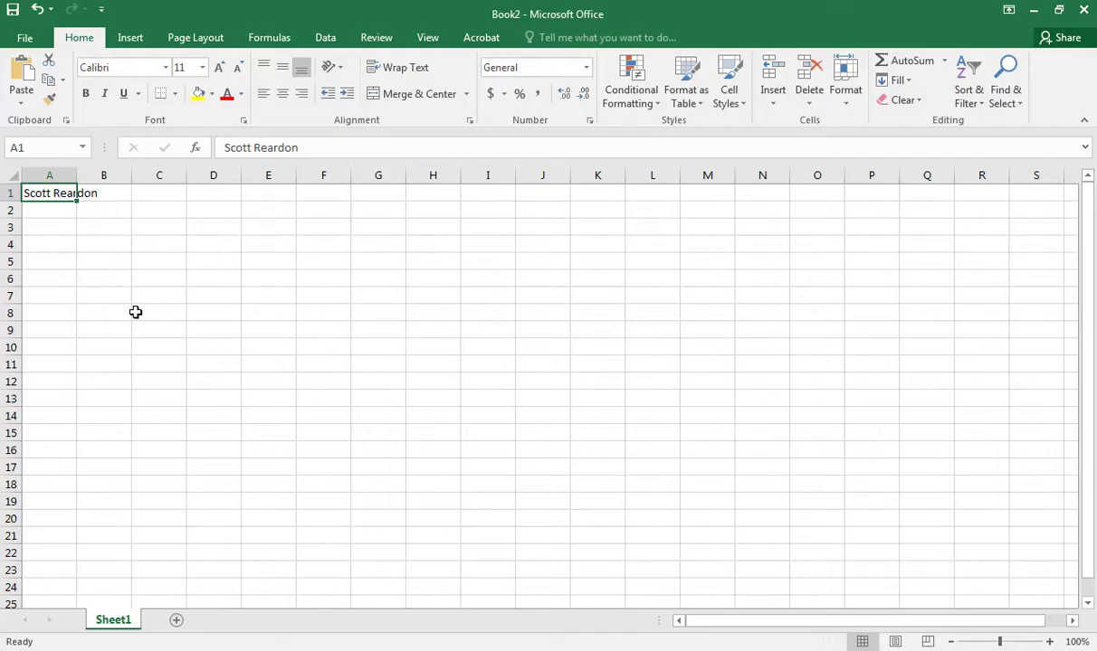
{"action": "key", "text": "F2"}
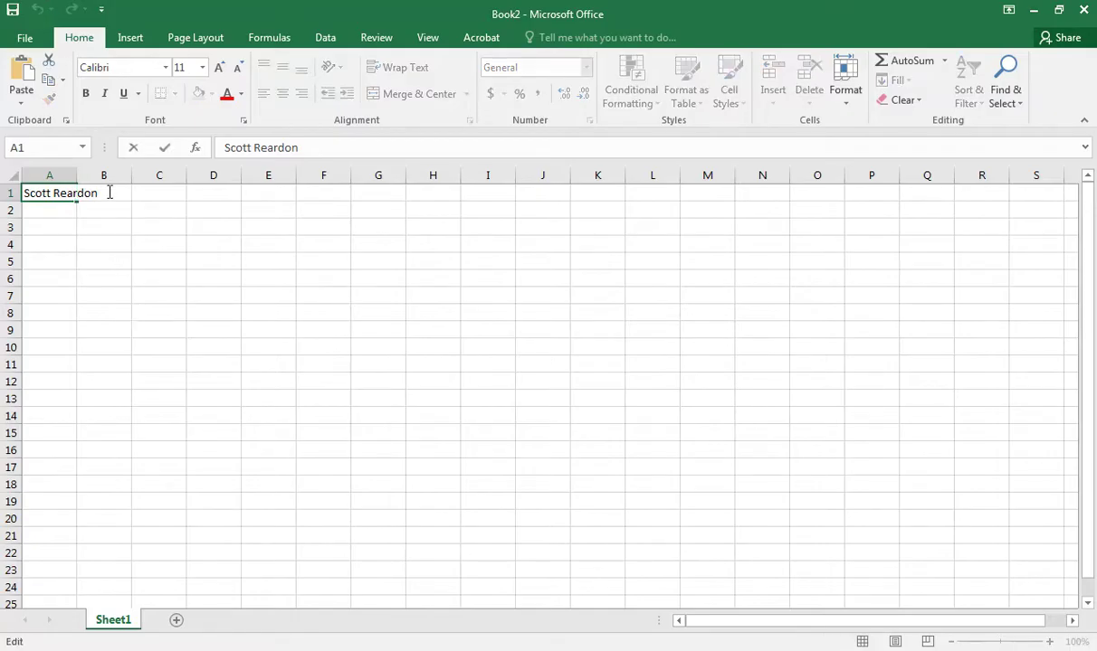
{"action": "left_click", "coordinate": [54, 193]}
{"action": "type", "text": "E."}
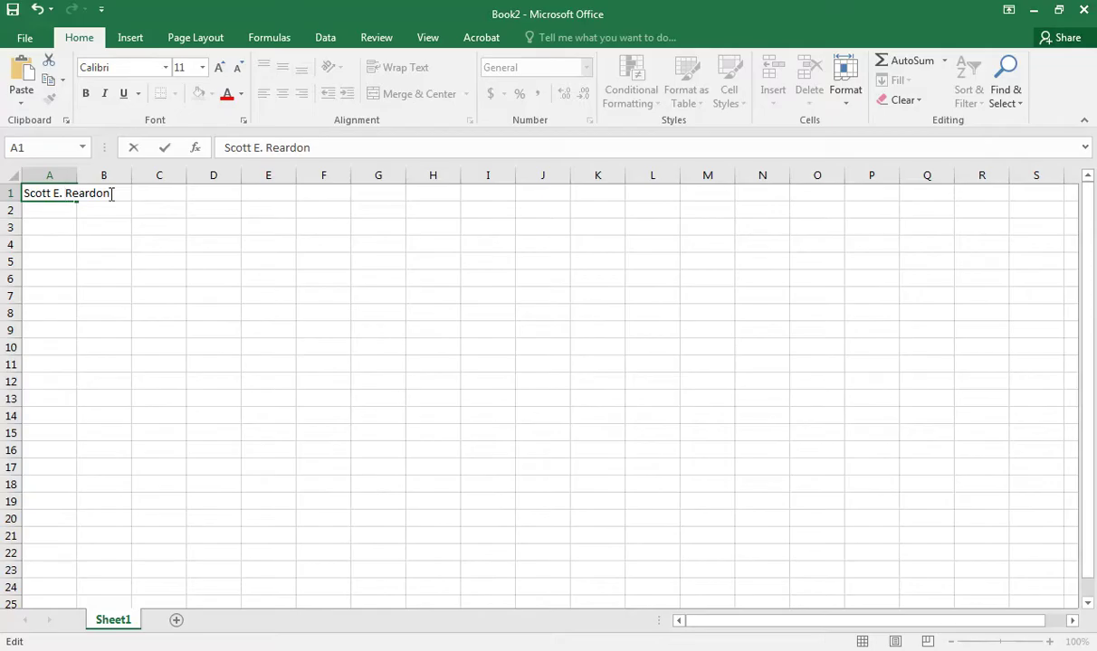
{"action": "key", "text": "Return"}
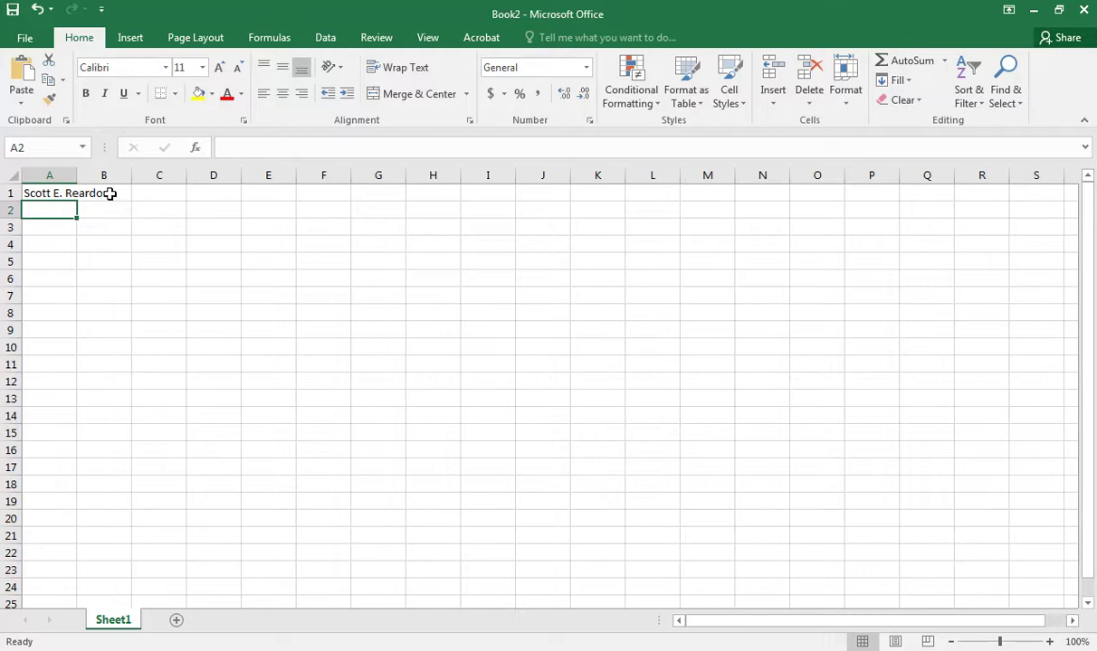
{"action": "key", "text": "Up"}
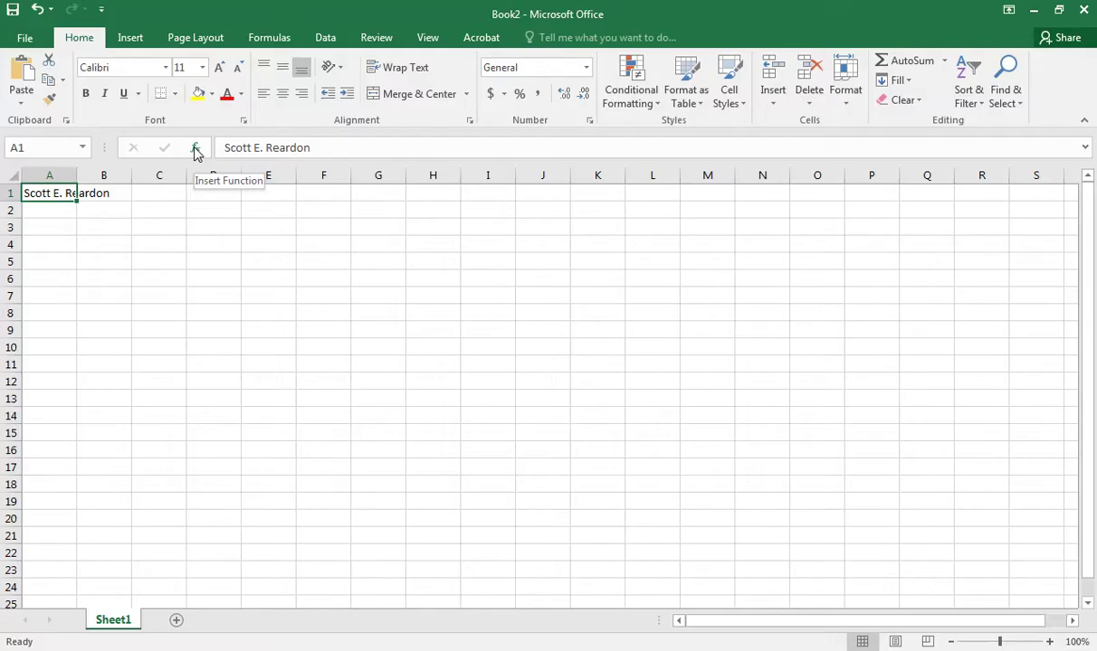
{"action": "left_click", "coordinate": [196, 149]}
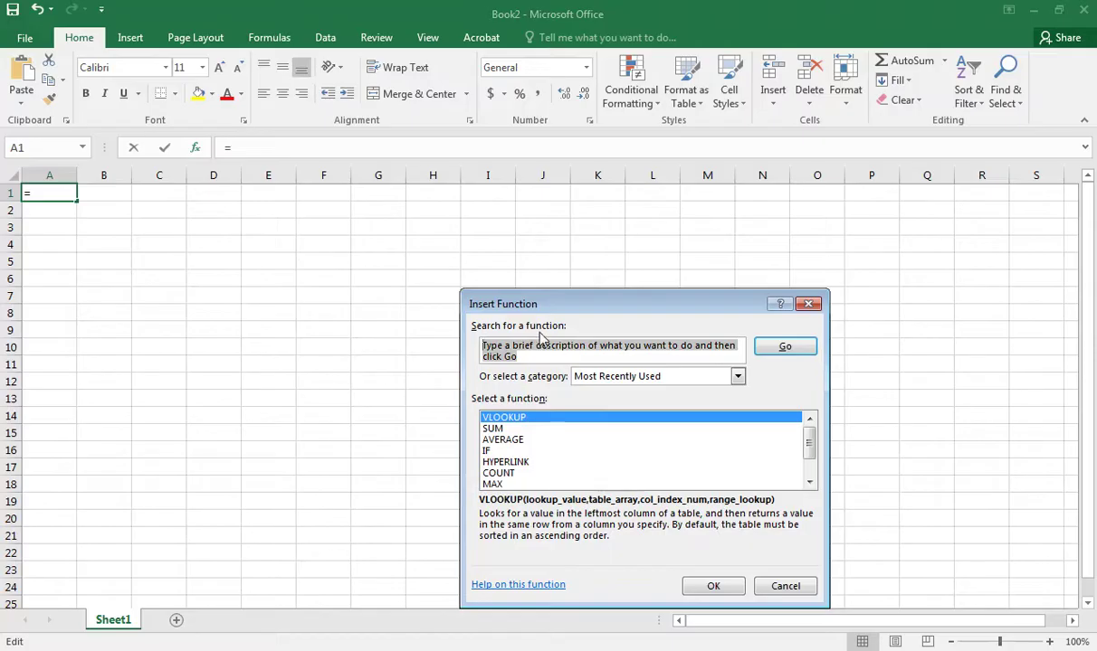
{"action": "left_click", "coordinate": [738, 376]}
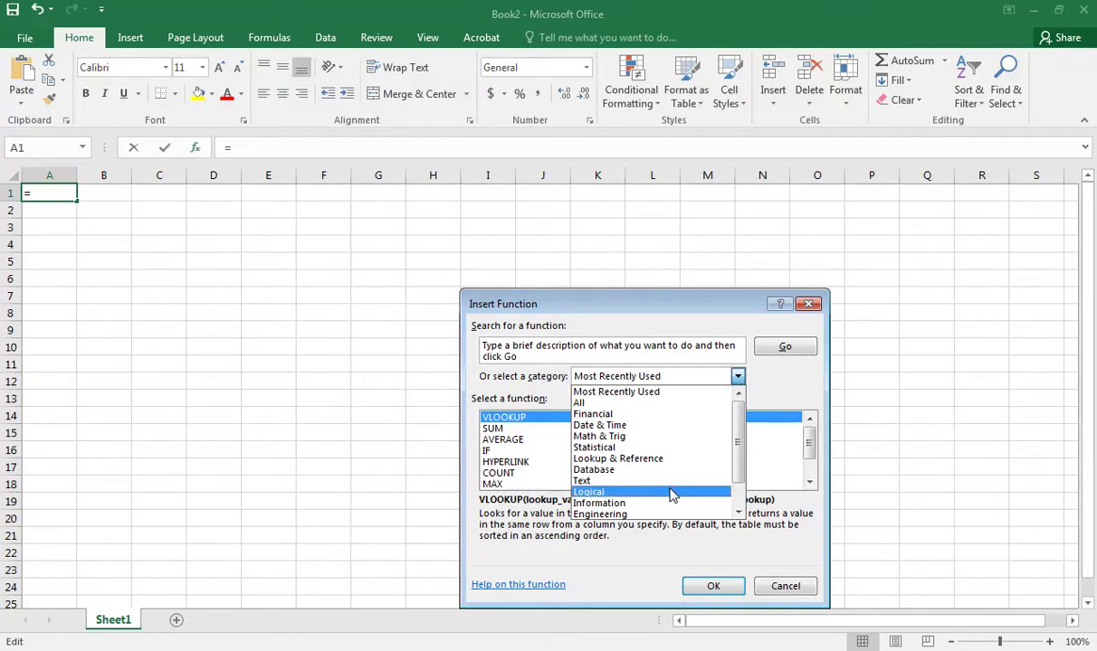
{"action": "left_click", "coordinate": [782, 587]}
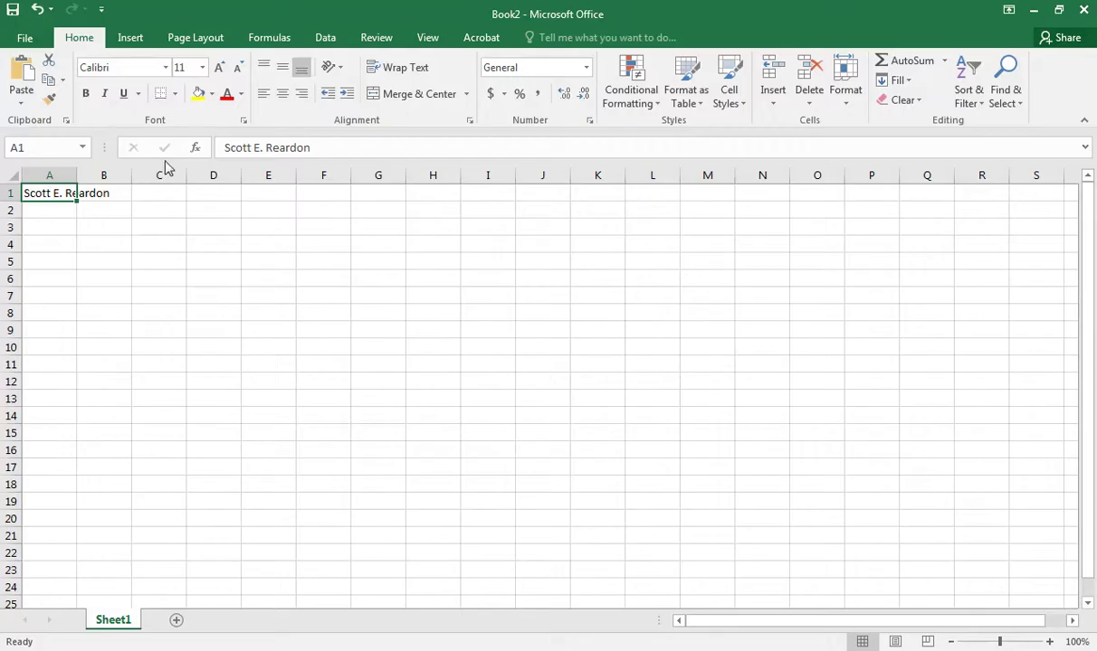
{"action": "left_click", "coordinate": [222, 148]}
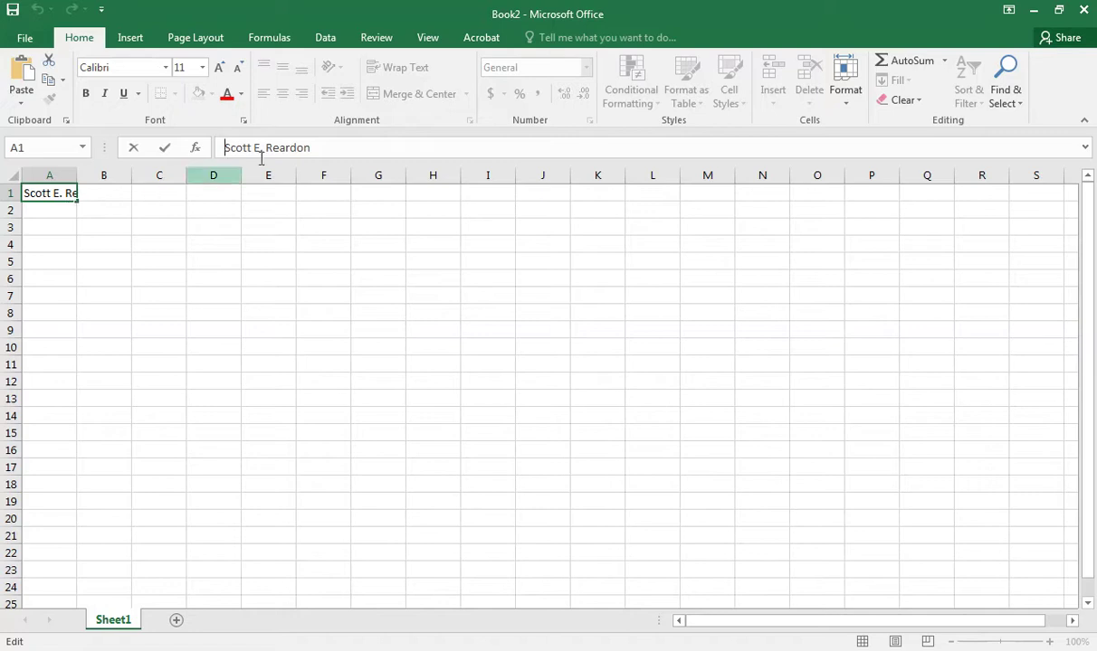
{"action": "left_click", "coordinate": [316, 149]}
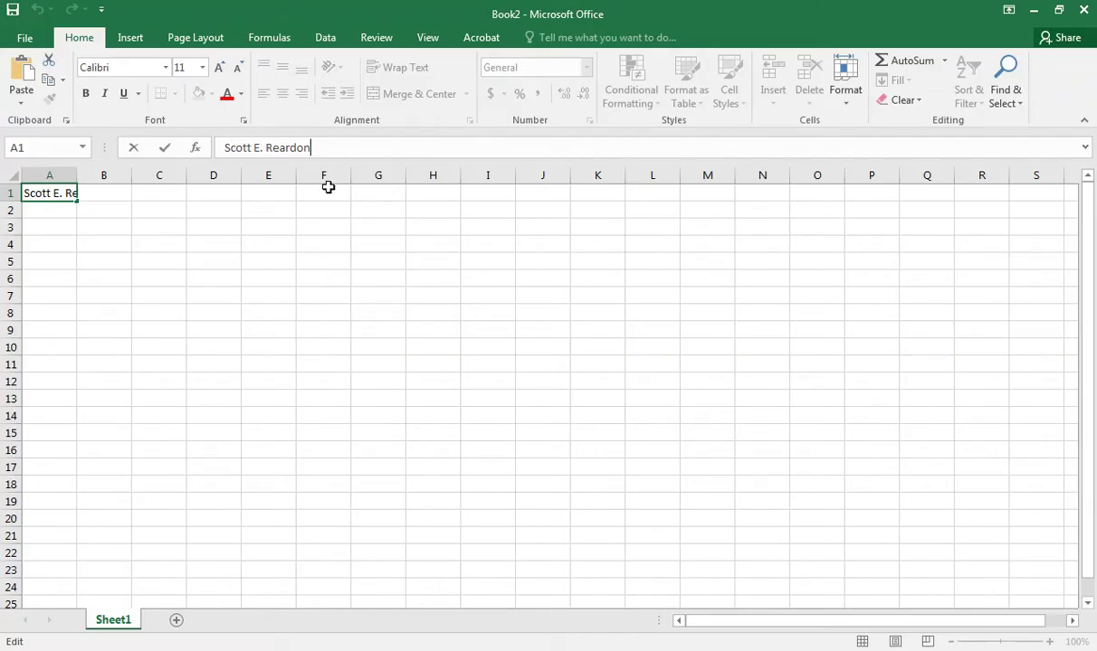
{"action": "key", "text": "Return"}
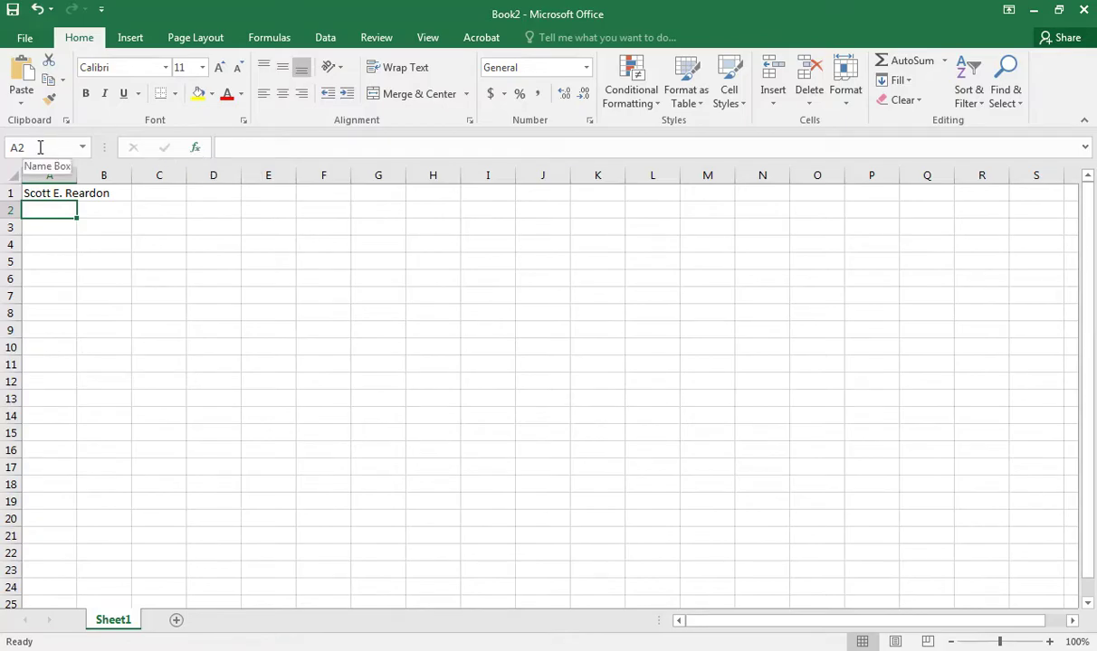
{"action": "left_click", "coordinate": [53, 193]}
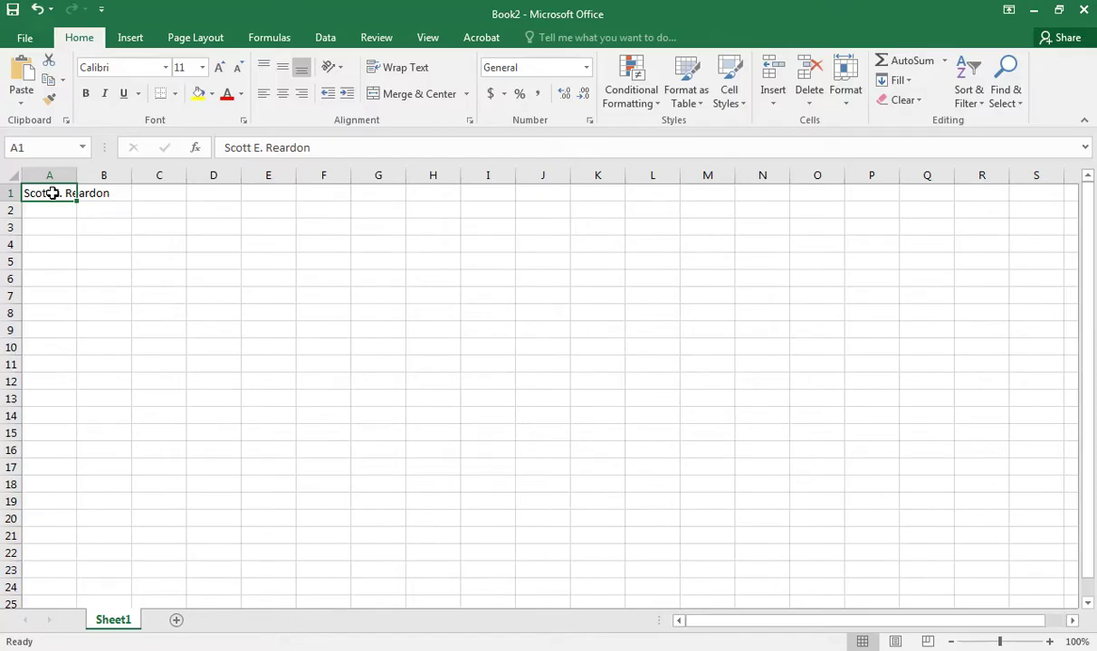
Browse along row 1 and down column A with the arrow keys, returning to A1.
{"action": "key", "text": "Right"}
{"action": "key", "text": "Right"}
{"action": "key", "text": "Right"}
{"action": "key", "text": "Right"}
{"action": "key", "text": "Right"}
{"action": "key", "text": "Right"}
{"action": "key", "text": "Right"}
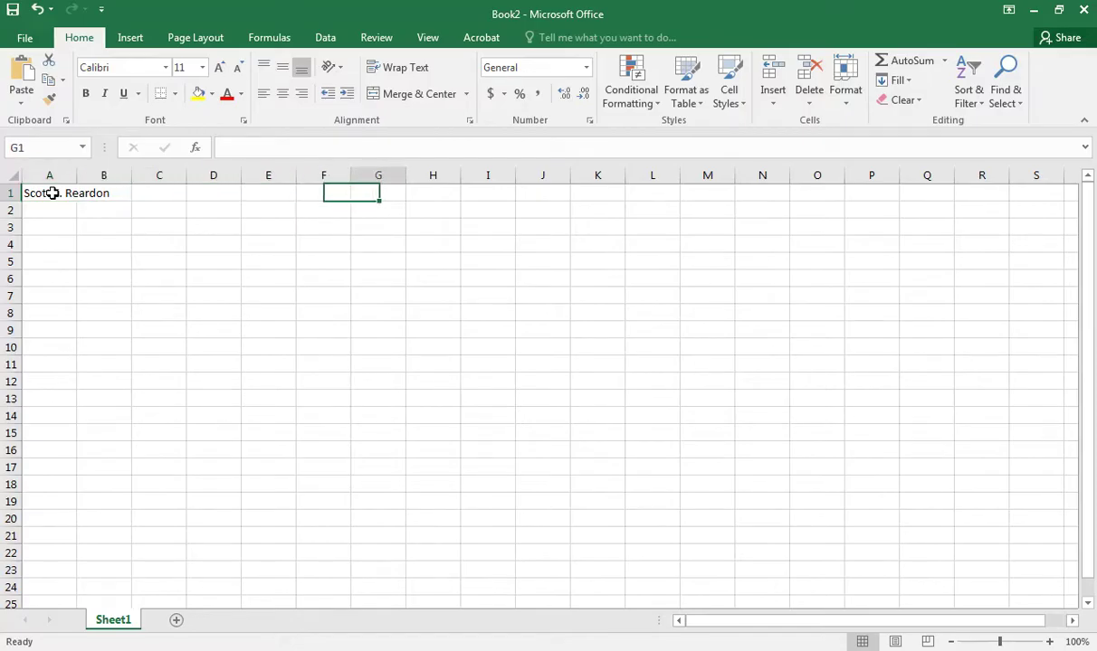
{"action": "key", "text": "Left"}
{"action": "key", "text": "Left"}
{"action": "key", "text": "Left"}
{"action": "key", "text": "Left"}
{"action": "key", "text": "Left"}
{"action": "key", "text": "Left"}
{"action": "key", "text": "Left"}
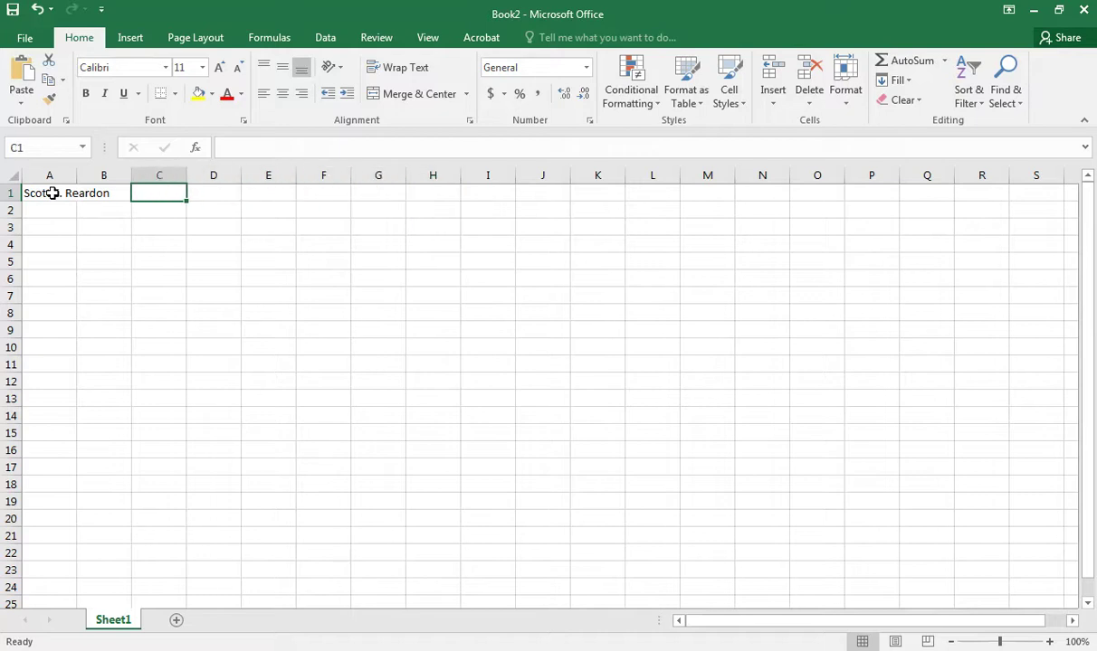
{"action": "key", "text": "Down"}
{"action": "key", "text": "Down"}
{"action": "key", "text": "Down"}
{"action": "key", "text": "Down"}
{"action": "key", "text": "Down"}
{"action": "key", "text": "Down"}
{"action": "key", "text": "Down"}
{"action": "key", "text": "Down"}
{"action": "key", "text": "Down"}
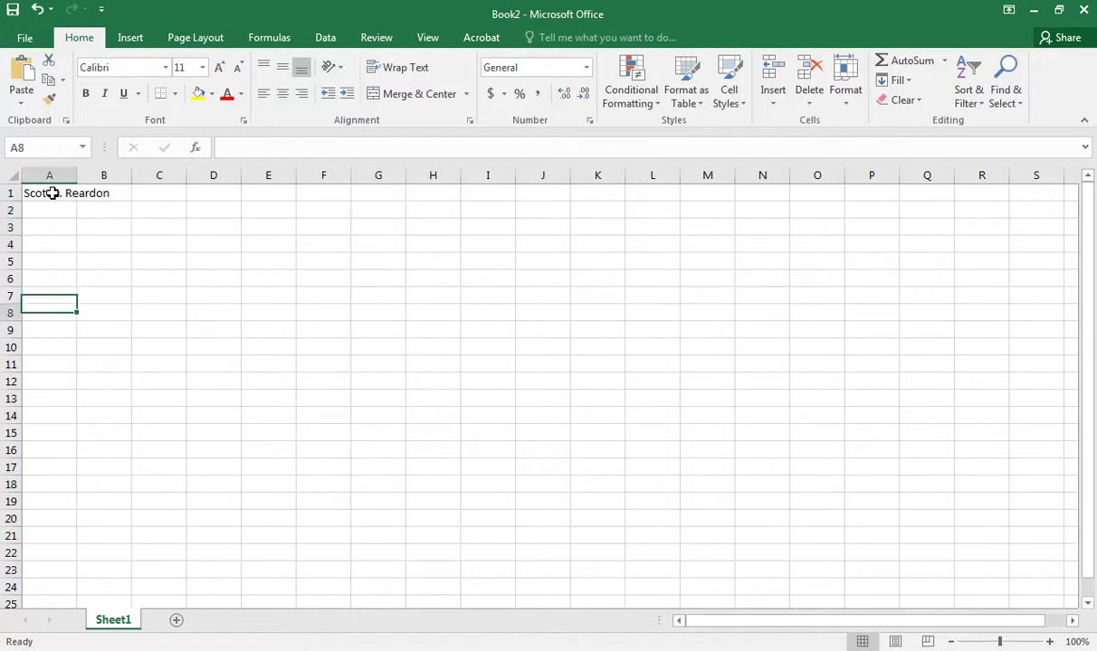
{"action": "key", "text": "Up"}
{"action": "key", "text": "Up"}
{"action": "key", "text": "Up"}
{"action": "key", "text": "Up"}
{"action": "key", "text": "Up"}
{"action": "key", "text": "Up"}
{"action": "key", "text": "Up"}
{"action": "key", "text": "Up"}
{"action": "key", "text": "Up"}
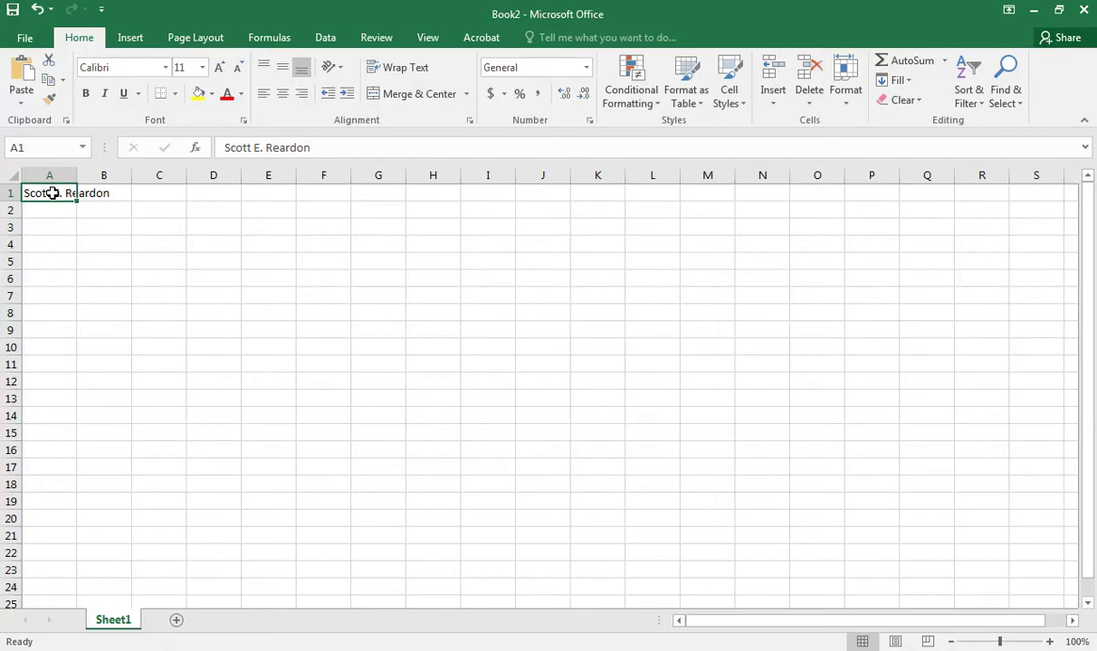
{"action": "key", "text": "Right"}
{"action": "key", "text": "Right"}
{"action": "key", "text": "Right"}
{"action": "key", "text": "Right"}
{"action": "key", "text": "Right"}
{"action": "key", "text": "Right"}
{"action": "key", "text": "Right"}
{"action": "key", "text": "Right"}
{"action": "key", "text": "Right"}
{"action": "key", "text": "Right"}
{"action": "key", "text": "Right"}
{"action": "key", "text": "Right"}
{"action": "key", "text": "Right"}
{"action": "key", "text": "Right"}
{"action": "key", "text": "Right"}
{"action": "key", "text": "Right"}
{"action": "key", "text": "Right"}
{"action": "key", "text": "Right"}
{"action": "key", "text": "Right"}
{"action": "key", "text": "Right"}
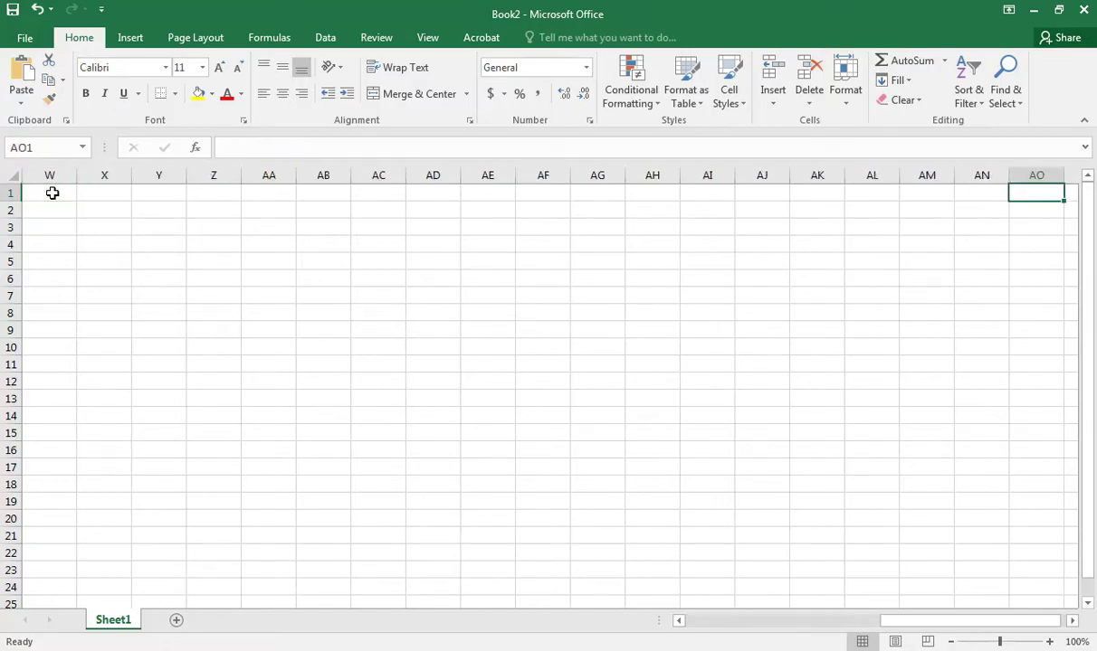
{"action": "key", "text": "Right"}
{"action": "key", "text": "Right"}
{"action": "key", "text": "Right"}
{"action": "key", "text": "Right"}
{"action": "key", "text": "Right"}
{"action": "key", "text": "Right"}
{"action": "key", "text": "Right"}
{"action": "key", "text": "Right"}
{"action": "key", "text": "Right"}
{"action": "key", "text": "Right"}
{"action": "key", "text": "Right"}
{"action": "key", "text": "Right"}
{"action": "key", "text": "Right"}
{"action": "key", "text": "Right"}
{"action": "key", "text": "Right"}
{"action": "key", "text": "Right"}
{"action": "key", "text": "Left"}
{"action": "key", "text": "Left"}
{"action": "key", "text": "Left"}
{"action": "key", "text": "Left"}
{"action": "key", "text": "Left"}
{"action": "key", "text": "Left"}
{"action": "key", "text": "Left"}
{"action": "key", "text": "Left"}
{"action": "key", "text": "Left"}
{"action": "key", "text": "Left"}
{"action": "key", "text": "Left"}
{"action": "key", "text": "Left"}
{"action": "key", "text": "Left"}
{"action": "key", "text": "Left"}
{"action": "key", "text": "Left"}
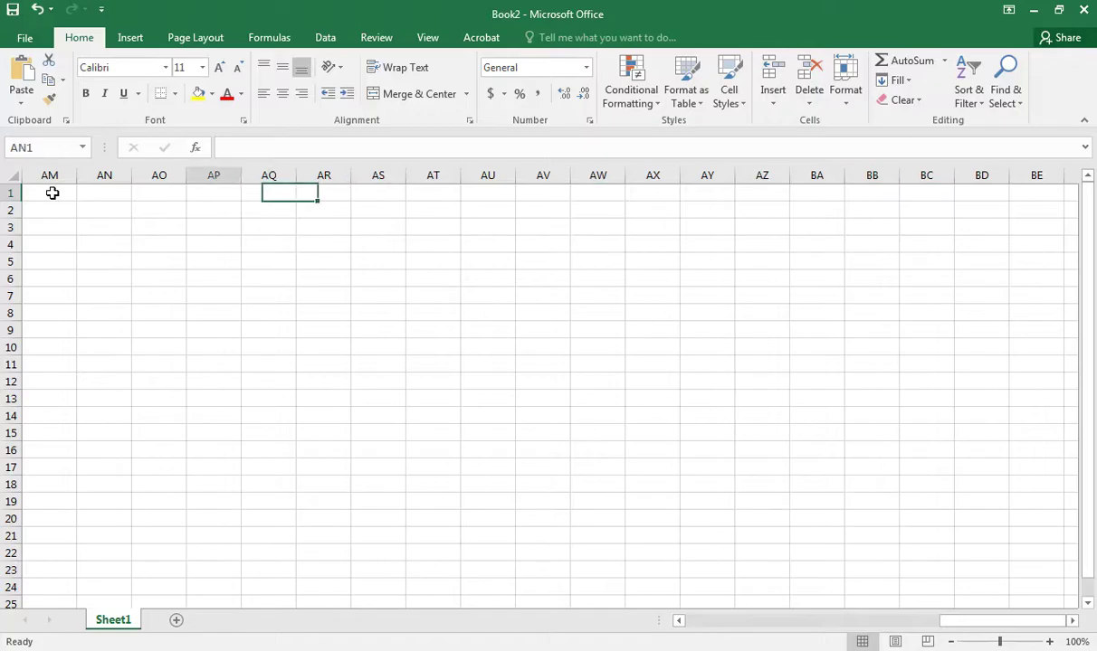
{"action": "key", "text": "Left"}
{"action": "key", "text": "Left"}
{"action": "key", "text": "Left"}
{"action": "key", "text": "Left"}
{"action": "key", "text": "Left"}
{"action": "key", "text": "Left"}
{"action": "key", "text": "Left"}
{"action": "key", "text": "Left"}
{"action": "key", "text": "Left"}
{"action": "key", "text": "Left"}
{"action": "key", "text": "Left"}
{"action": "key", "text": "Left"}
{"action": "key", "text": "Left"}
{"action": "key", "text": "Left"}
{"action": "key", "text": "Left"}
{"action": "key", "text": "Left"}
{"action": "key", "text": "Left"}
{"action": "key", "text": "Left"}
{"action": "key", "text": "Left"}
{"action": "key", "text": "Left"}
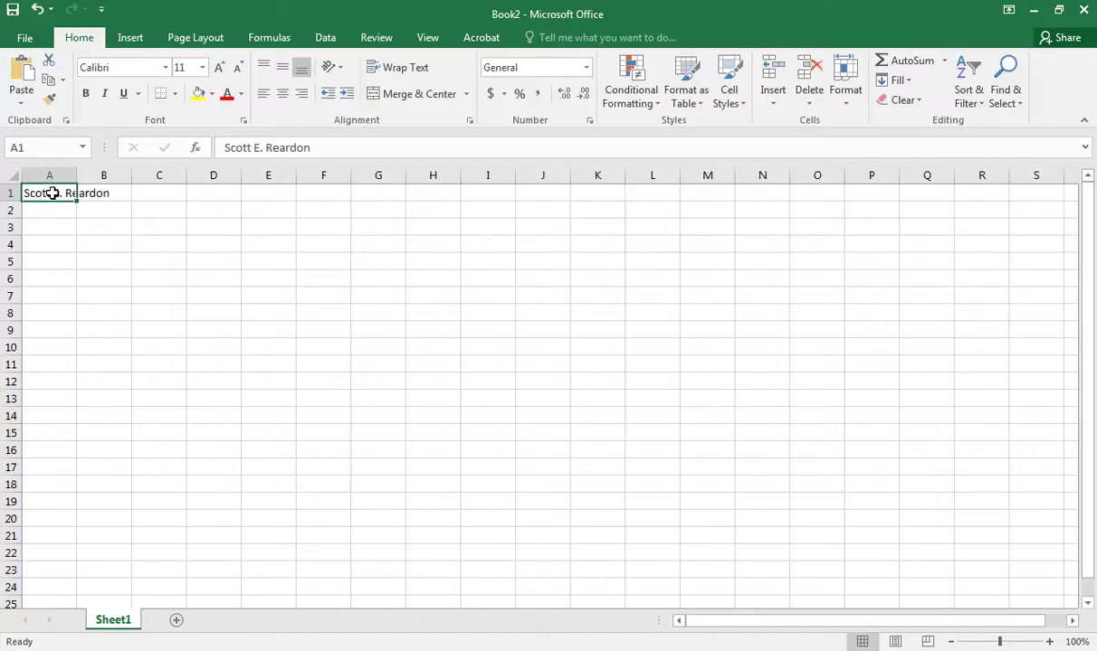
{"action": "key", "text": "Down"}
{"action": "key", "text": "Down"}
{"action": "key", "text": "Down"}
{"action": "key", "text": "Down"}
{"action": "key", "text": "Down"}
{"action": "key", "text": "Down"}
{"action": "key", "text": "Down"}
{"action": "key", "text": "Down"}
{"action": "key", "text": "Down"}
{"action": "key", "text": "Down"}
{"action": "key", "text": "Down"}
{"action": "key", "text": "Down"}
{"action": "key", "text": "Down"}
{"action": "key", "text": "Down"}
{"action": "key", "text": "Down"}
{"action": "key", "text": "Down"}
{"action": "key", "text": "Down"}
{"action": "key", "text": "Down"}
{"action": "key", "text": "Down"}
{"action": "key", "text": "Down"}
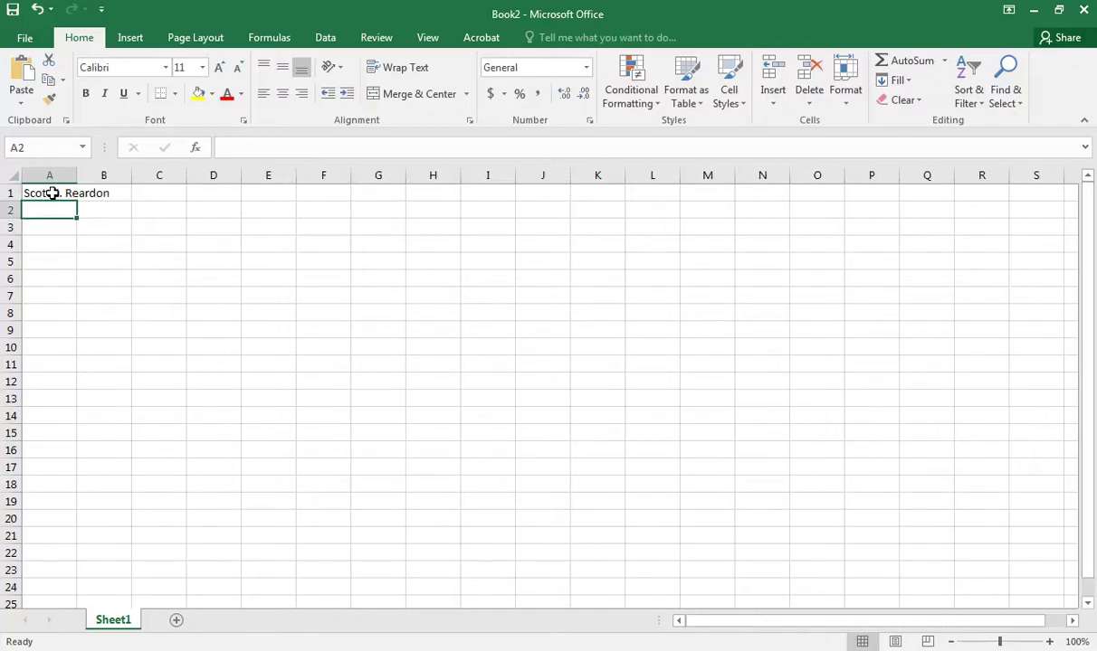
{"action": "key", "text": "Down"}
{"action": "key", "text": "Down"}
{"action": "key", "text": "Down"}
{"action": "key", "text": "Down"}
{"action": "key", "text": "Down"}
{"action": "key", "text": "Down"}
{"action": "key", "text": "Down"}
{"action": "key", "text": "Down"}
{"action": "key", "text": "Down"}
{"action": "key", "text": "Down"}
{"action": "key", "text": "Down"}
{"action": "key", "text": "Down"}
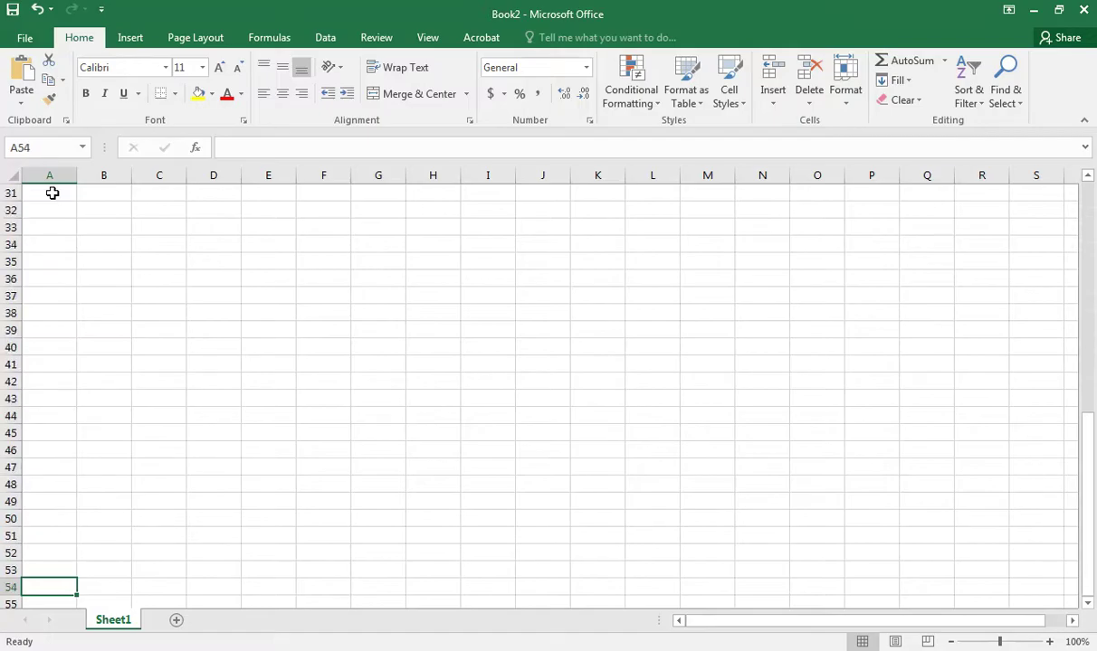
{"action": "key", "text": "Up"}
{"action": "key", "text": "Up"}
{"action": "key", "text": "Up"}
{"action": "key", "text": "Up"}
{"action": "key", "text": "Up"}
{"action": "key", "text": "Up"}
{"action": "key", "text": "Up"}
{"action": "key", "text": "Up"}
{"action": "key", "text": "Up"}
{"action": "key", "text": "Up"}
{"action": "key", "text": "Up"}
{"action": "key", "text": "Up"}
{"action": "key", "text": "Up"}
{"action": "key", "text": "Up"}
{"action": "key", "text": "Up"}
{"action": "key", "text": "Up"}
{"action": "key", "text": "Up"}
{"action": "key", "text": "Up"}
{"action": "key", "text": "Up"}
{"action": "key", "text": "Up"}
{"action": "key", "text": "Up"}
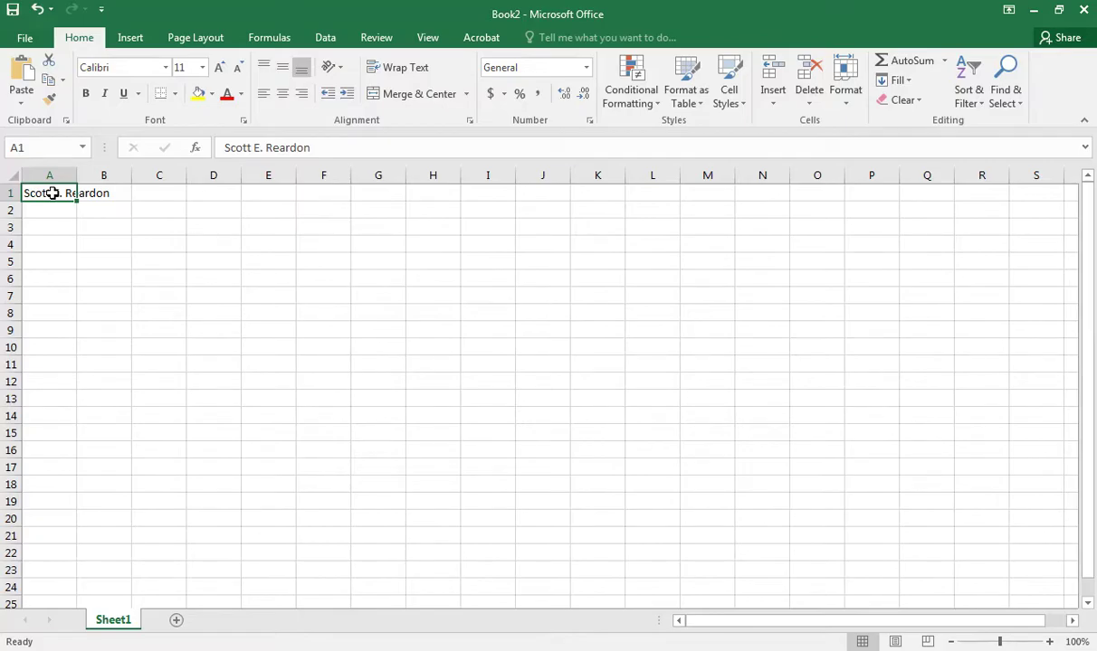
Page up and down column A, then jump with End, Right to column XFD.
{"action": "key", "text": "Page_Down"}
{"action": "key", "text": "Page_Down"}
{"action": "key", "text": "Page_Down"}
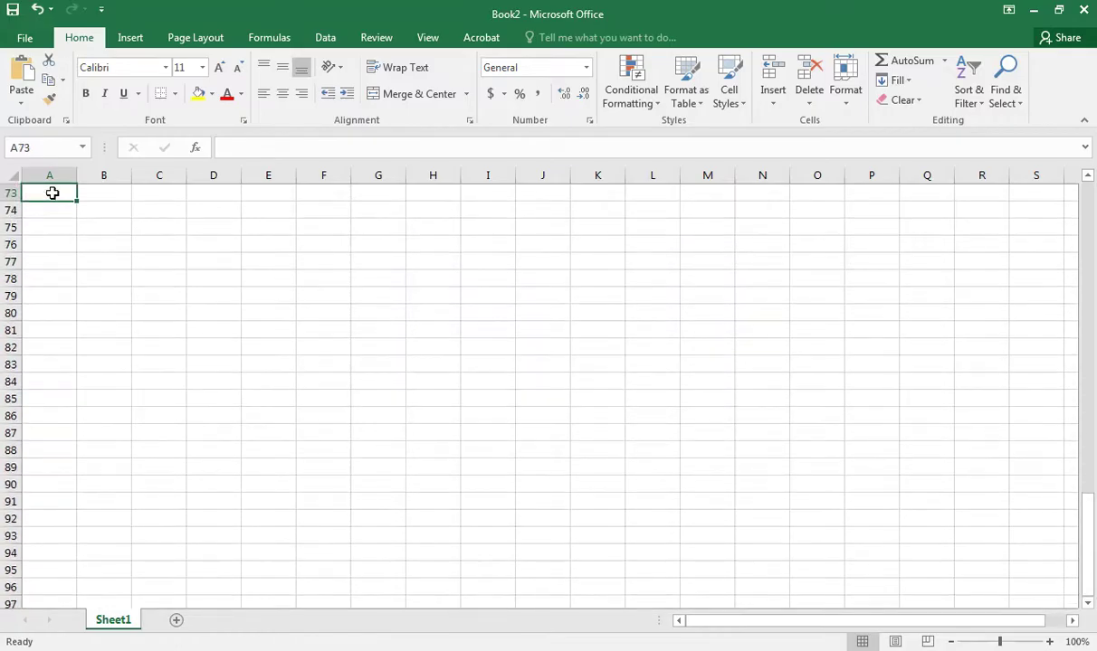
{"action": "key", "text": "Page_Up"}
{"action": "key", "text": "Page_Up"}
{"action": "key", "text": "Page_Up"}
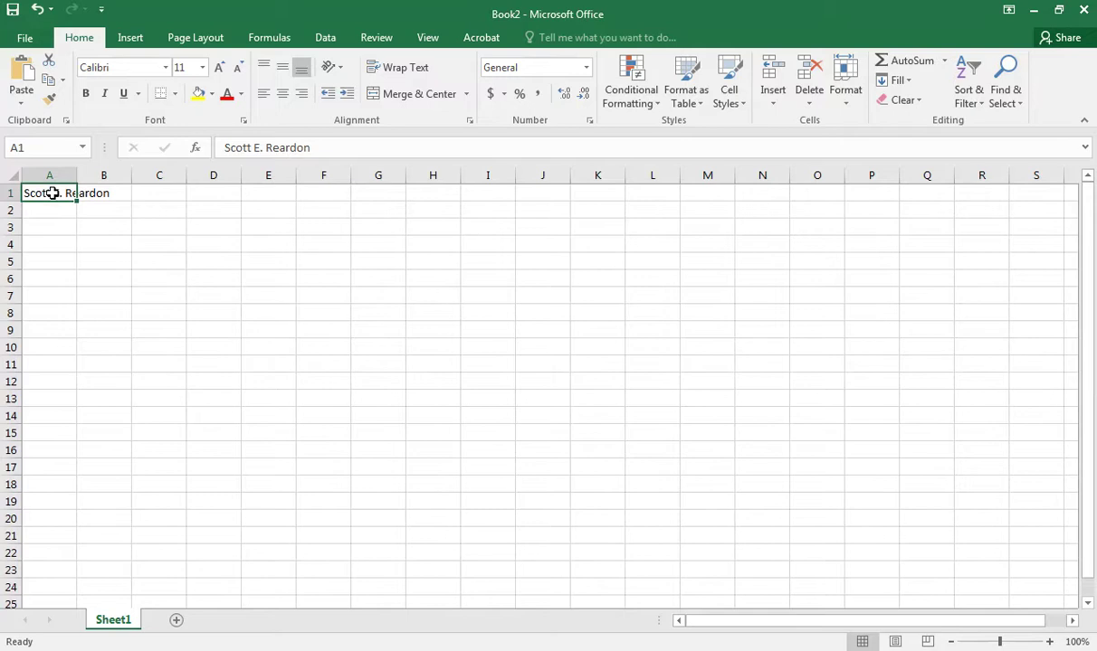
{"action": "key", "text": "Page_Down"}
{"action": "key", "text": "Page_Down"}
{"action": "key", "text": "Page_Down"}
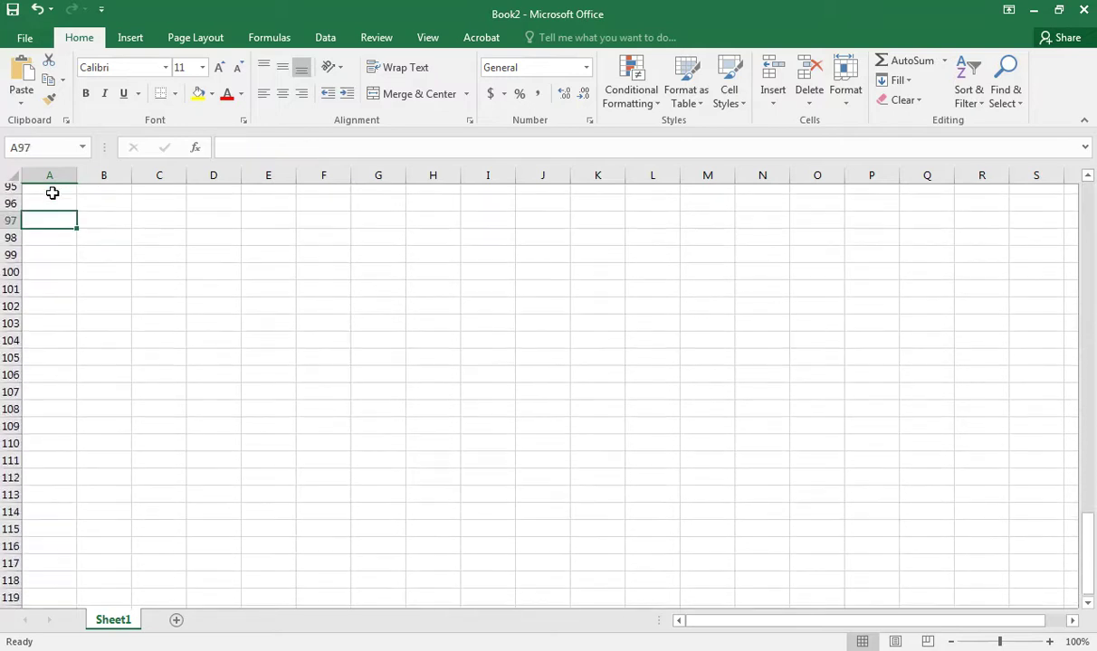
{"action": "key", "text": "Page_Up"}
{"action": "key", "text": "Page_Up"}
{"action": "key", "text": "Page_Up"}
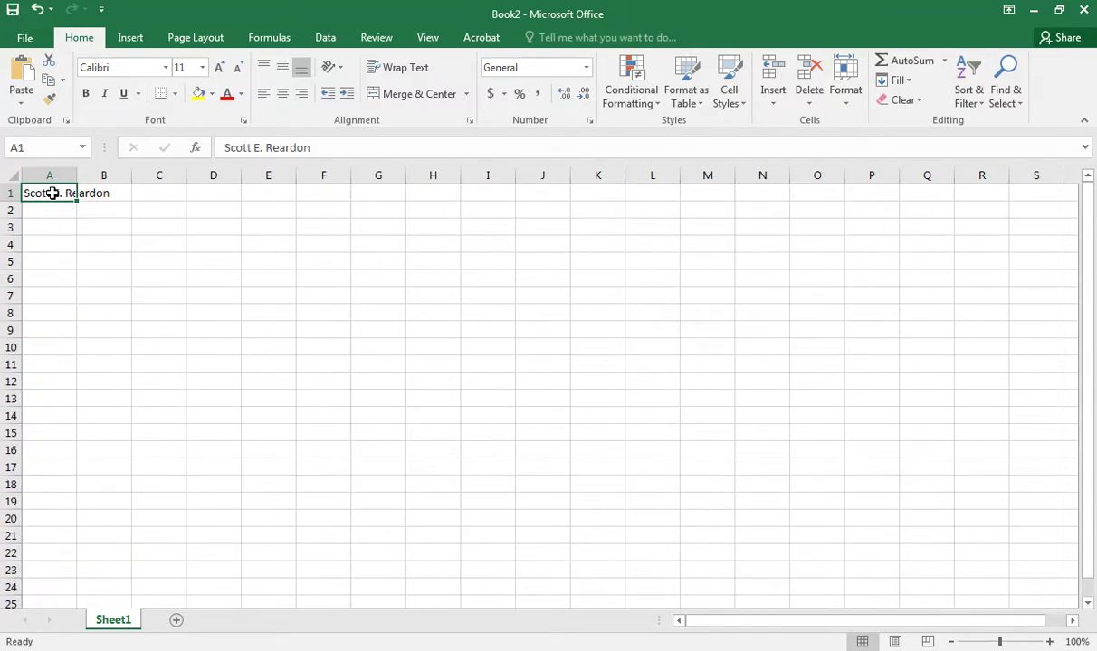
{"action": "key", "text": "Page_Down"}
{"action": "key", "text": "Page_Down"}
{"action": "key", "text": "Page_Down"}
{"action": "key", "text": "Page_Down"}
{"action": "key", "text": "Page_Down"}
{"action": "key", "text": "Page_Down"}
{"action": "key", "text": "Page_Down"}
{"action": "key", "text": "Page_Down"}
{"action": "key", "text": "Page_Down"}
{"action": "key", "text": "Page_Down"}
{"action": "key", "text": "Page_Down"}
{"action": "key", "text": "Page_Down"}
{"action": "key", "text": "Page_Down"}
{"action": "key", "text": "Page_Down"}
{"action": "key", "text": "Page_Down"}
{"action": "key", "text": "Page_Down"}
{"action": "key", "text": "Page_Down"}
{"action": "key", "text": "Page_Down"}
{"action": "key", "text": "Page_Down"}
{"action": "key", "text": "Page_Down"}
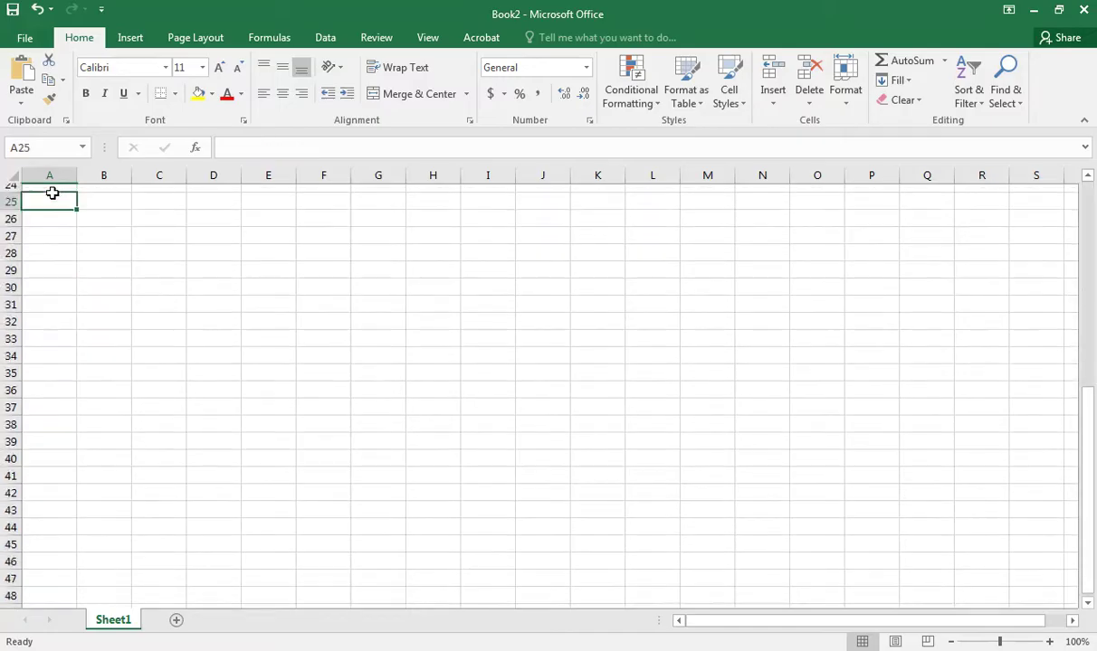
{"action": "key", "text": "Page_Down"}
{"action": "key", "text": "Page_Down"}
{"action": "key", "text": "Page_Down"}
{"action": "key", "text": "Page_Down"}
{"action": "key", "text": "Page_Down"}
{"action": "key", "text": "Page_Down"}
{"action": "key", "text": "Page_Down"}
{"action": "key", "text": "Page_Down"}
{"action": "key", "text": "Page_Down"}
{"action": "key", "text": "Page_Down"}
{"action": "key", "text": "Page_Up"}
{"action": "key", "text": "Page_Up"}
{"action": "key", "text": "Page_Up"}
{"action": "key", "text": "Page_Up"}
{"action": "key", "text": "Page_Up"}
{"action": "key", "text": "Page_Up"}
{"action": "key", "text": "Page_Up"}
{"action": "key", "text": "Page_Up"}
{"action": "key", "text": "Page_Up"}
{"action": "key", "text": "Page_Up"}
{"action": "key", "text": "Page_Up"}
{"action": "key", "text": "Page_Up"}
{"action": "key", "text": "Page_Up"}
{"action": "key", "text": "Page_Up"}
{"action": "key", "text": "Page_Up"}
{"action": "key", "text": "Page_Up"}
{"action": "key", "text": "Page_Up"}
{"action": "key", "text": "Page_Up"}
{"action": "key", "text": "Page_Up"}
{"action": "key", "text": "Page_Up"}
{"action": "key", "text": "Page_Up"}
{"action": "key", "text": "Page_Up"}
{"action": "key", "text": "Page_Up"}
{"action": "key", "text": "Page_Up"}
{"action": "key", "text": "Page_Up"}
{"action": "key", "text": "Page_Up"}
{"action": "key", "text": "Page_Up"}
{"action": "key", "text": "Page_Up"}
{"action": "key", "text": "Page_Up"}
{"action": "key", "text": "Page_Up"}
{"action": "key", "text": "Page_Up"}
{"action": "key", "text": "Page_Up"}
{"action": "key", "text": "Page_Up"}
{"action": "key", "text": "Page_Up"}
{"action": "key", "text": "Page_Up"}
{"action": "key", "text": "Page_Up"}
{"action": "key", "text": "Page_Up"}
{"action": "key", "text": "Page_Up"}
{"action": "key", "text": "Page_Up"}
{"action": "key", "text": "Page_Up"}
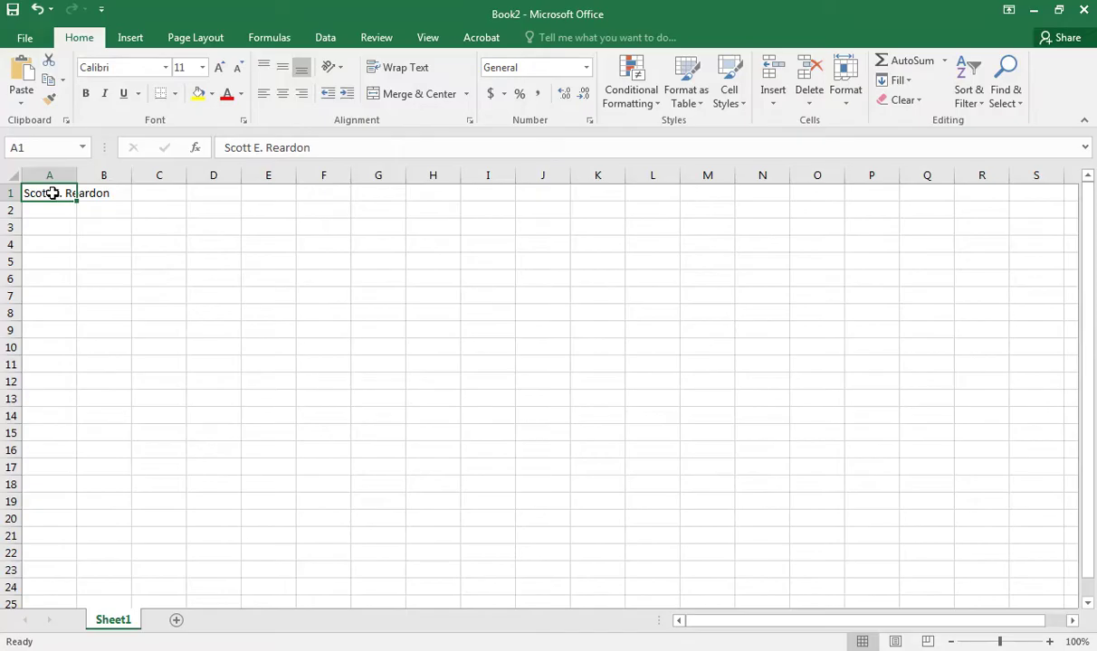
{"action": "key", "text": "End"}
{"action": "key", "text": "Right"}
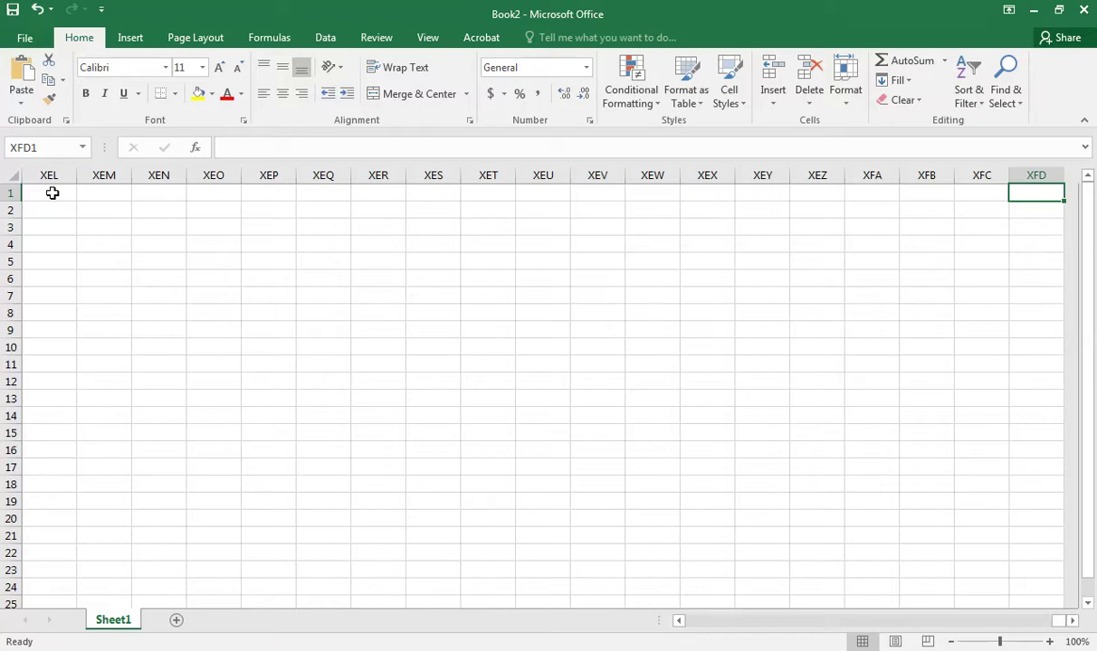
Jump with End plus arrow keys around the sheet edges down to cell XFD1048576.
{"action": "key", "text": "End"}
{"action": "key", "text": "End"}
{"action": "key", "text": "End"}
{"action": "key", "text": "End"}
{"action": "key", "text": "Down"}
{"action": "key", "text": "End"}
{"action": "key", "text": "Left"}
{"action": "key", "text": "End"}
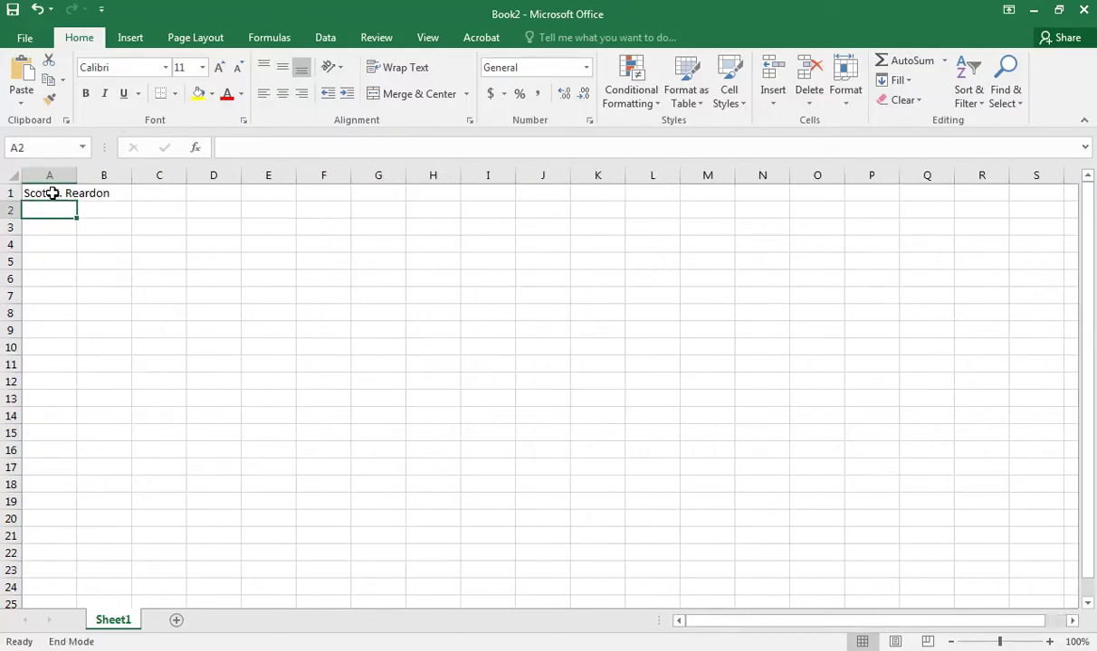
{"action": "key", "text": "Right"}
{"action": "key", "text": "End"}
{"action": "key", "text": "End"}
{"action": "key", "text": "Down"}
{"action": "key", "text": "End"}
{"action": "key", "text": "Down"}
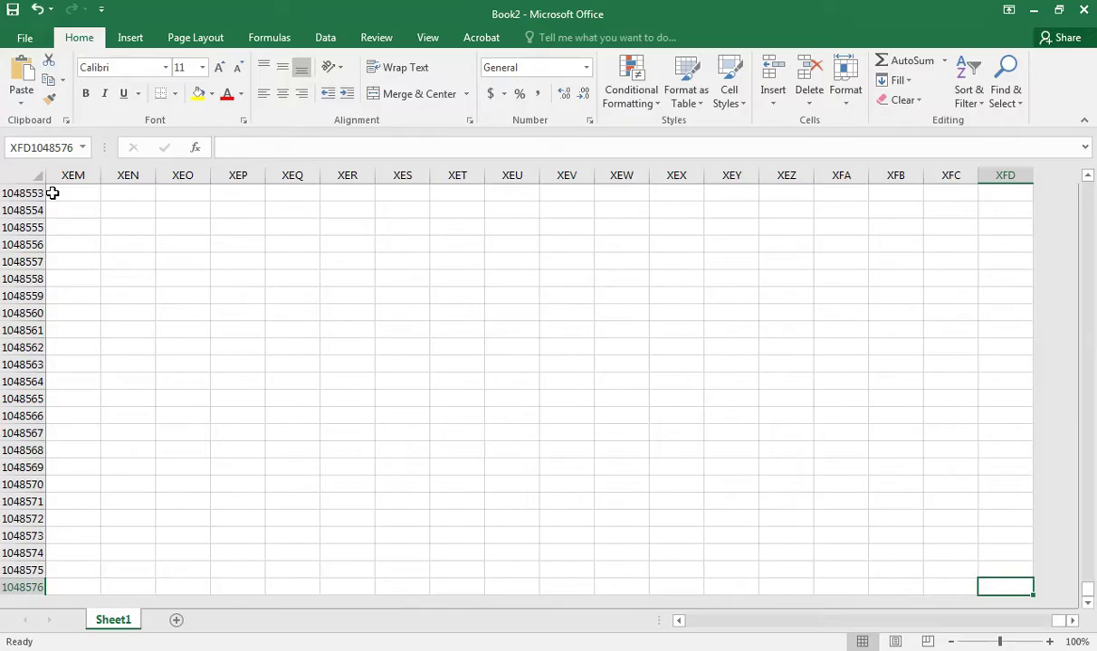
Return to row 1 with End, Up, then to cell A1 with Ctrl+Home.
{"action": "key", "text": "End"}
{"action": "key", "text": "Up"}
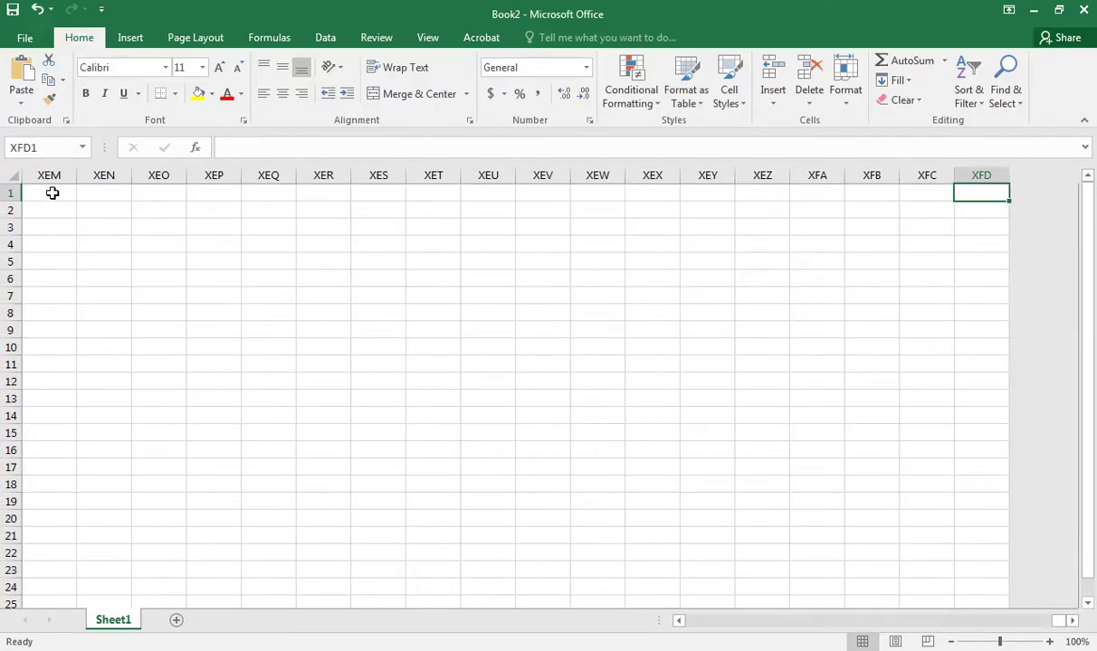
{"action": "key", "text": "Left"}
{"action": "key", "text": "Left"}
{"action": "key", "text": "Left"}
{"action": "key", "text": "Left"}
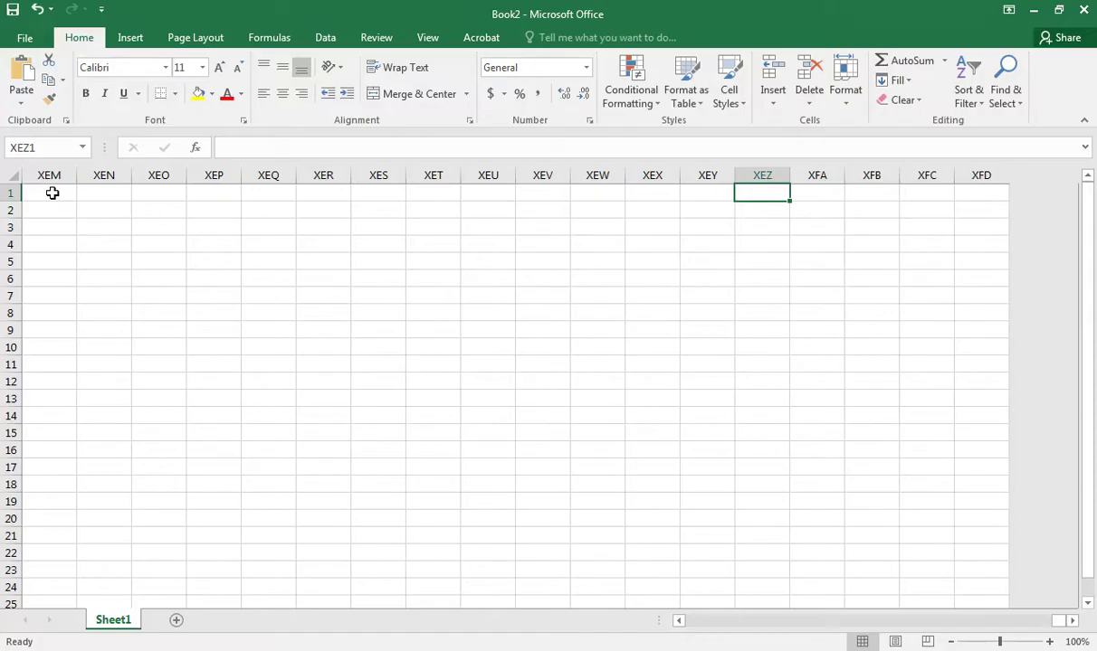
{"action": "key", "text": "ctrl+Home"}
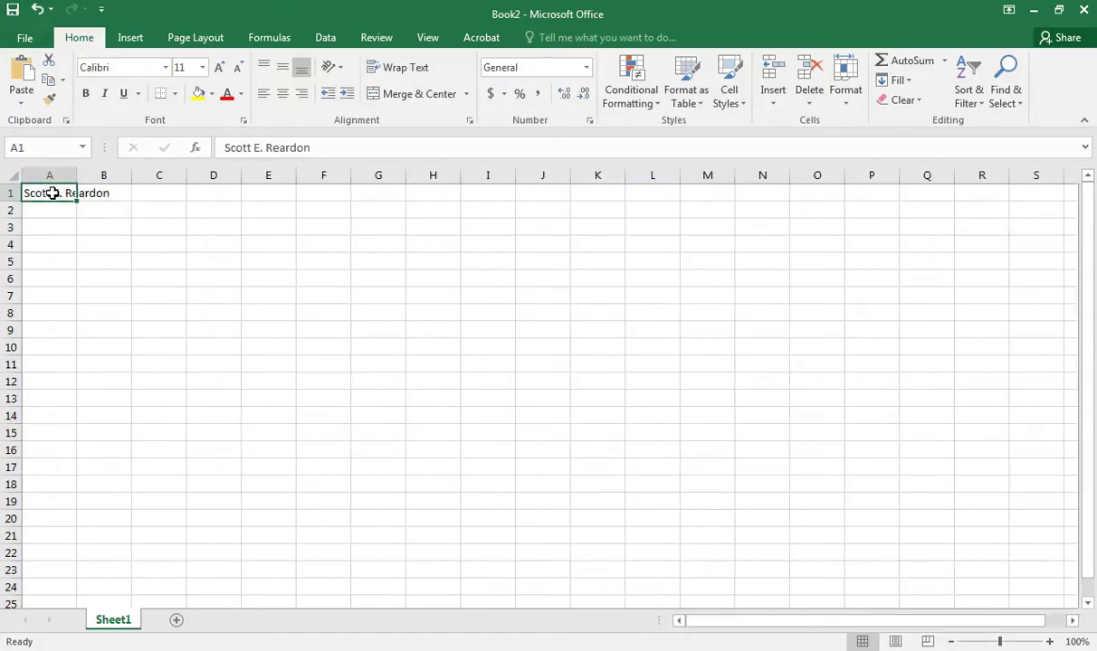
{"action": "key", "text": "Down"}
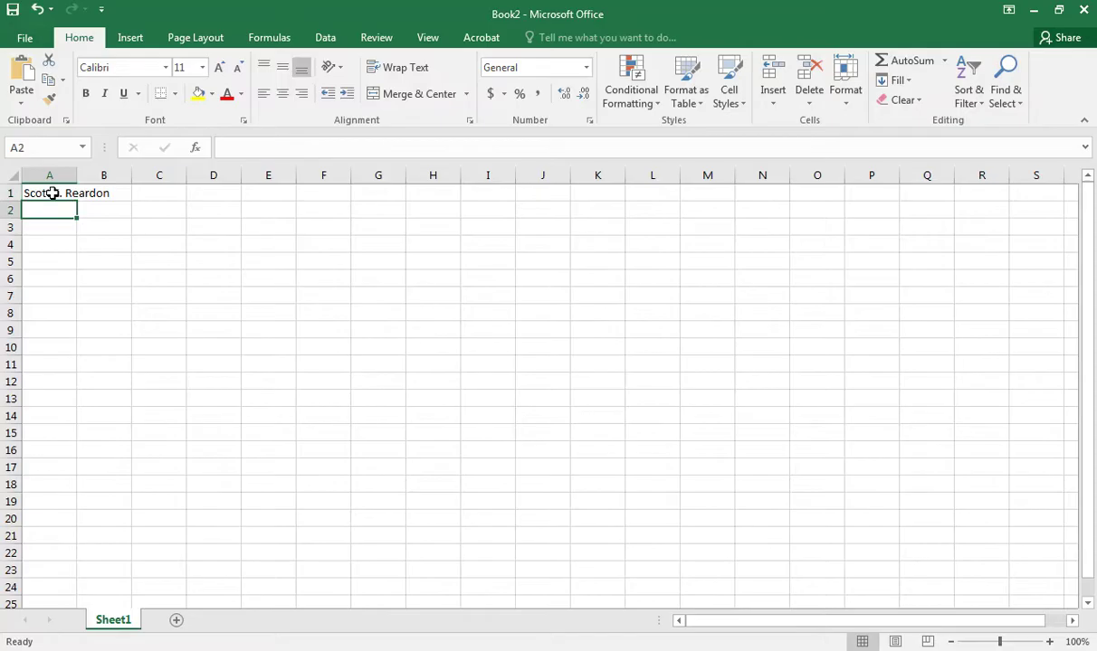
{"action": "key", "text": "Up"}
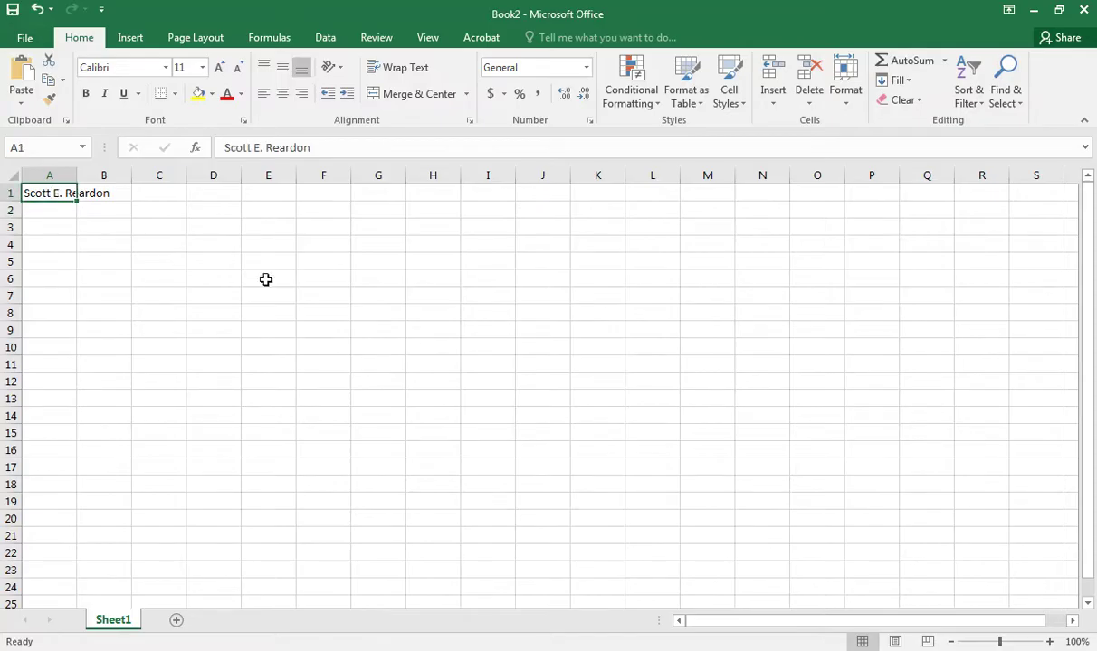
{"action": "left_click", "coordinate": [476, 330]}
{"action": "left_click", "coordinate": [290, 430]}
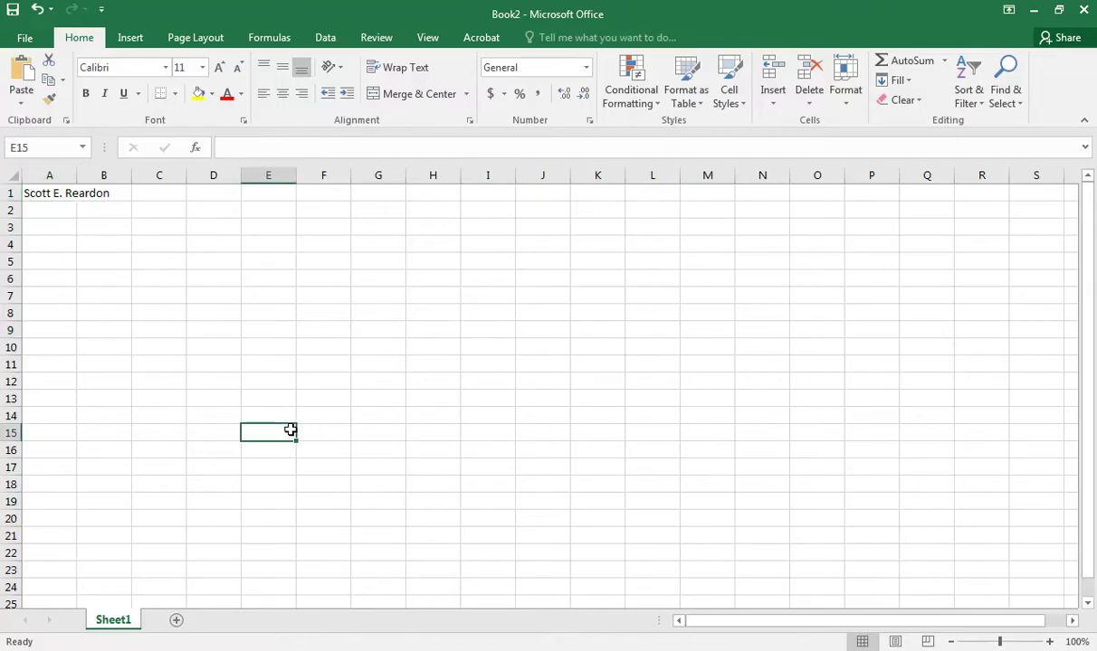
{"action": "left_click", "coordinate": [717, 292]}
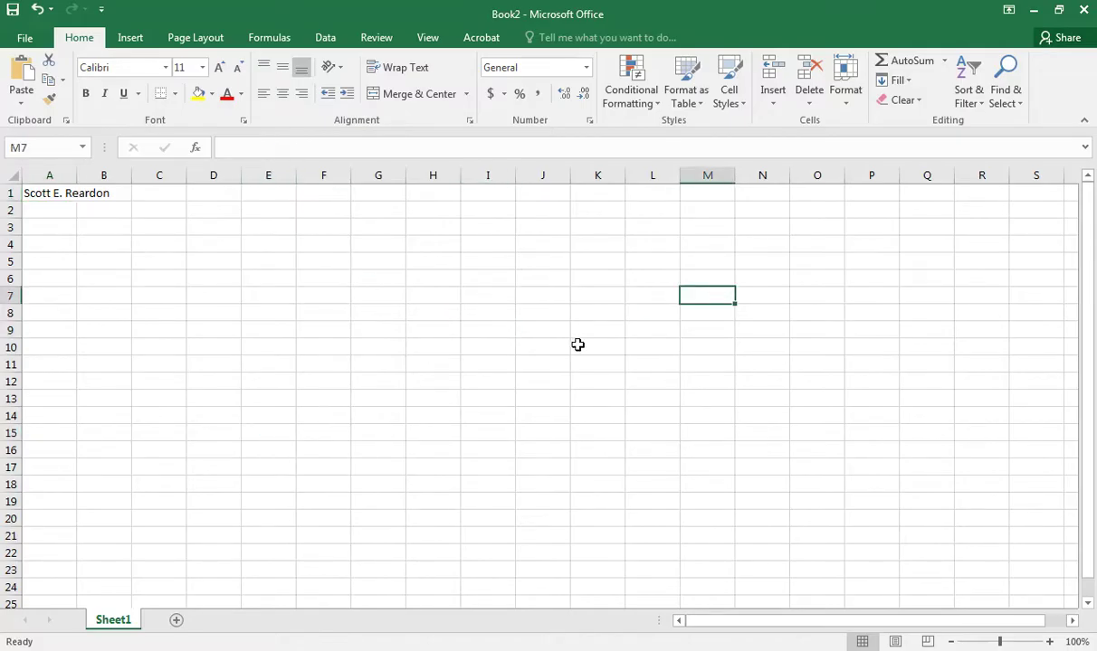
{"action": "left_click", "coordinate": [489, 382]}
{"action": "left_click", "coordinate": [172, 463]}
{"action": "left_click", "coordinate": [143, 528]}
{"action": "left_click", "coordinate": [221, 312]}
{"action": "left_click", "coordinate": [443, 521]}
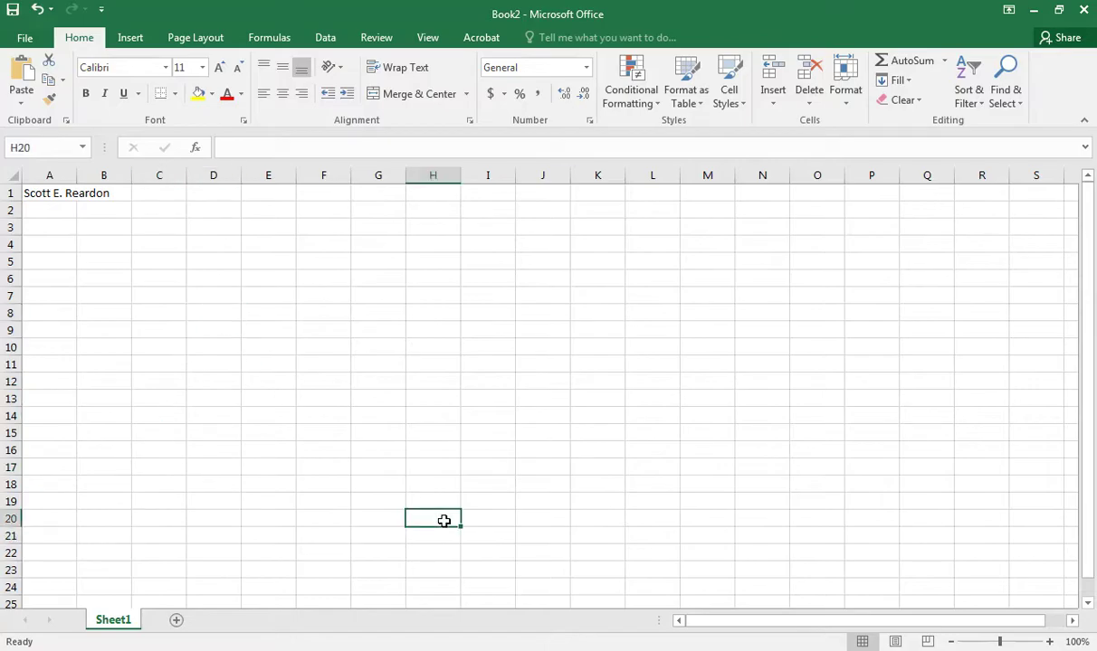
{"action": "left_click", "coordinate": [520, 566]}
{"action": "left_click", "coordinate": [443, 513]}
Jump to cell Z200 with Go To (F5), then return to A1 via Home and End, Up.
{"action": "key", "text": "F5"}
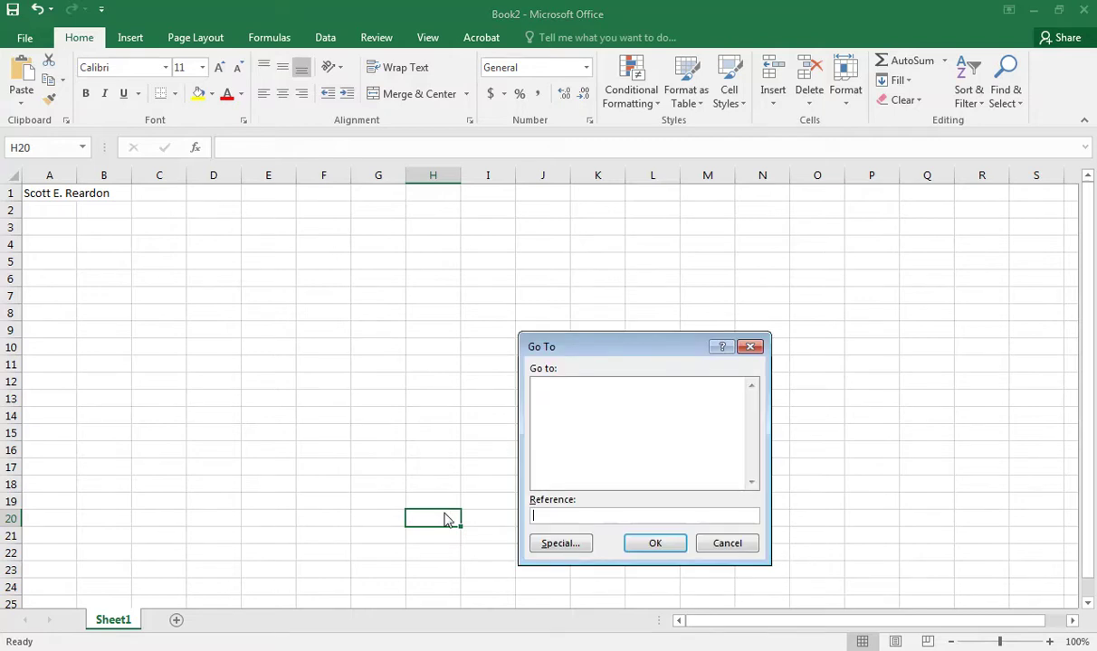
{"action": "type", "text": "Z200"}
{"action": "left_click", "coordinate": [648, 546]}
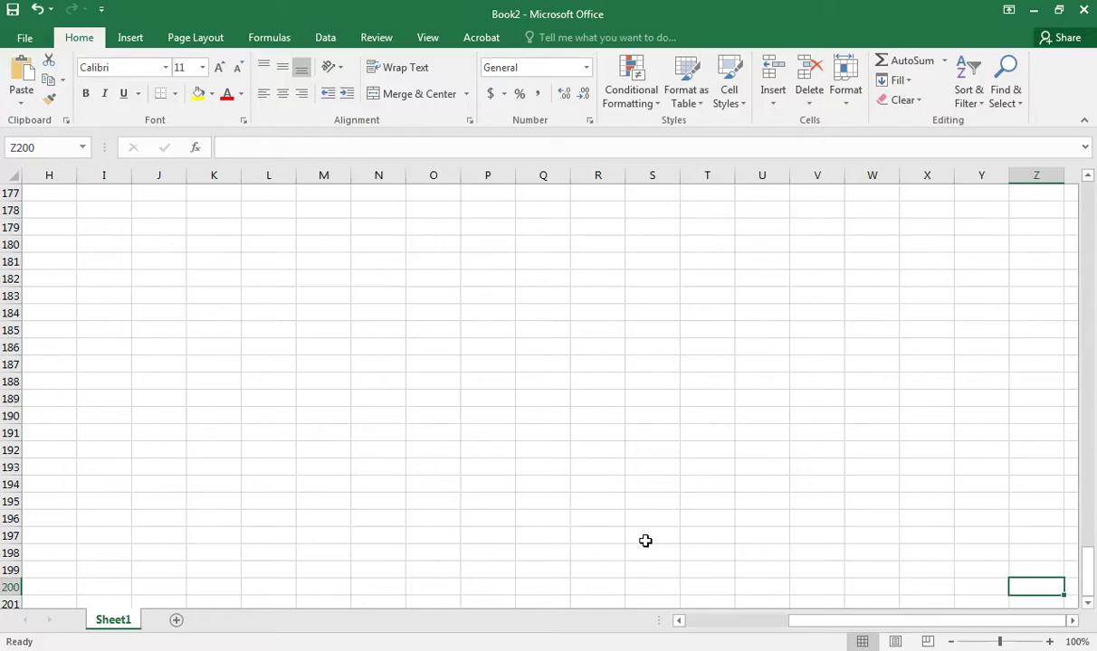
{"action": "key", "text": "Home"}
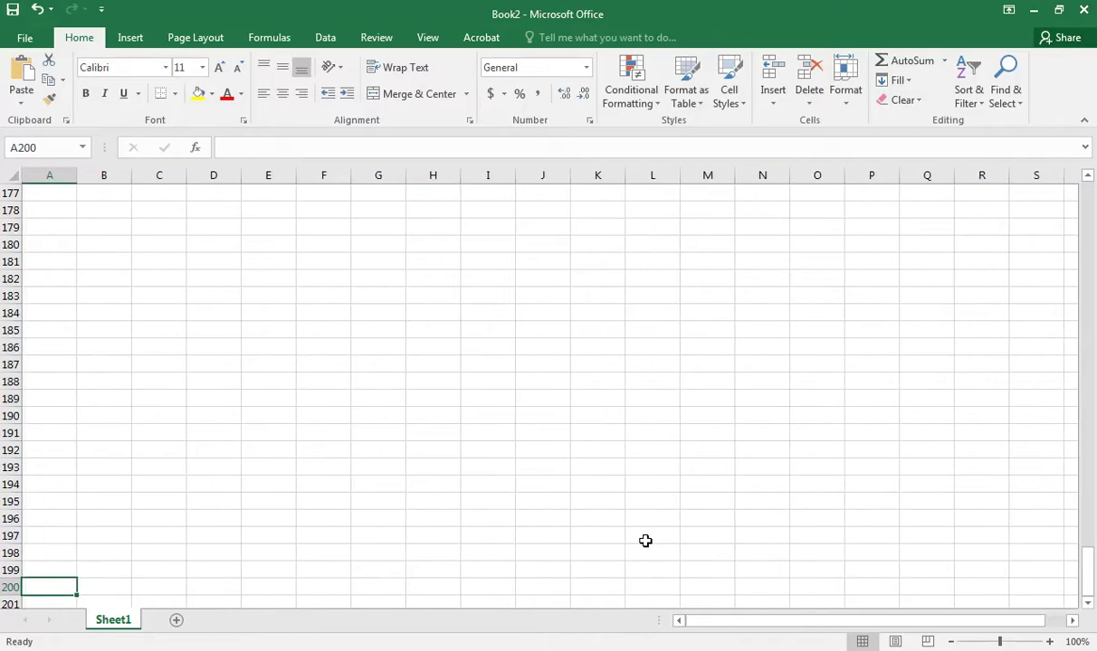
{"action": "key", "text": "End"}
{"action": "key", "text": "Up"}
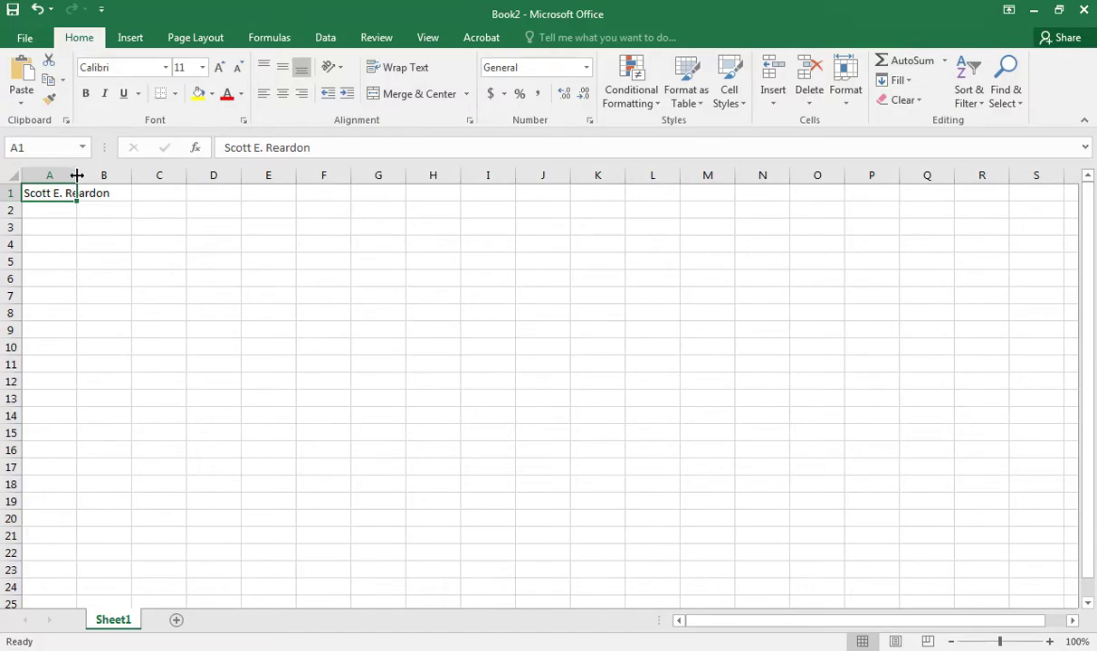
Autofit column A to the full name, then drag to widen column A and heighten row 1.
{"action": "double_click", "coordinate": [77, 175]}
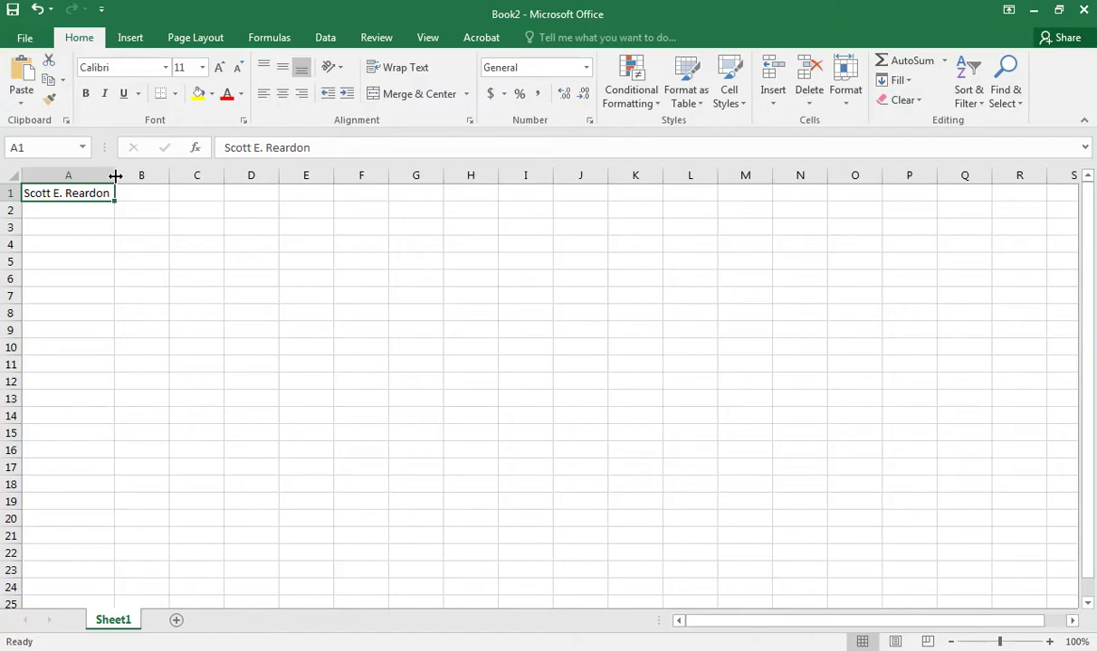
{"action": "mouse_move", "coordinate": [115, 175]}
{"action": "left_mouse_down"}
{"action": "mouse_move", "coordinate": [179, 179]}
{"action": "mouse_move", "coordinate": [80, 180]}
{"action": "mouse_move", "coordinate": [115, 188]}
{"action": "left_mouse_up"}
{"action": "mouse_move", "coordinate": [11, 201]}
{"action": "left_mouse_down"}
{"action": "mouse_move", "coordinate": [10, 236]}
{"action": "mouse_move", "coordinate": [6, 200]}
{"action": "left_mouse_up"}
{"action": "left_click", "coordinate": [951, 642]}
{"action": "left_click", "coordinate": [951, 641]}
{"action": "left_click", "coordinate": [951, 642]}
{"action": "left_click", "coordinate": [1049, 642]}
{"action": "left_click", "coordinate": [1050, 642]}
{"action": "left_click", "coordinate": [1050, 641]}
{"action": "left_click", "coordinate": [1050, 641]}
{"action": "left_click", "coordinate": [1050, 641]}
{"action": "left_click", "coordinate": [1050, 641]}
{"action": "left_click", "coordinate": [1049, 642]}
{"action": "left_click", "coordinate": [1049, 642]}
{"action": "left_click", "coordinate": [1050, 642]}
{"action": "left_click", "coordinate": [1050, 643]}
{"action": "left_click", "coordinate": [1049, 642]}
{"action": "left_click", "coordinate": [951, 642]}
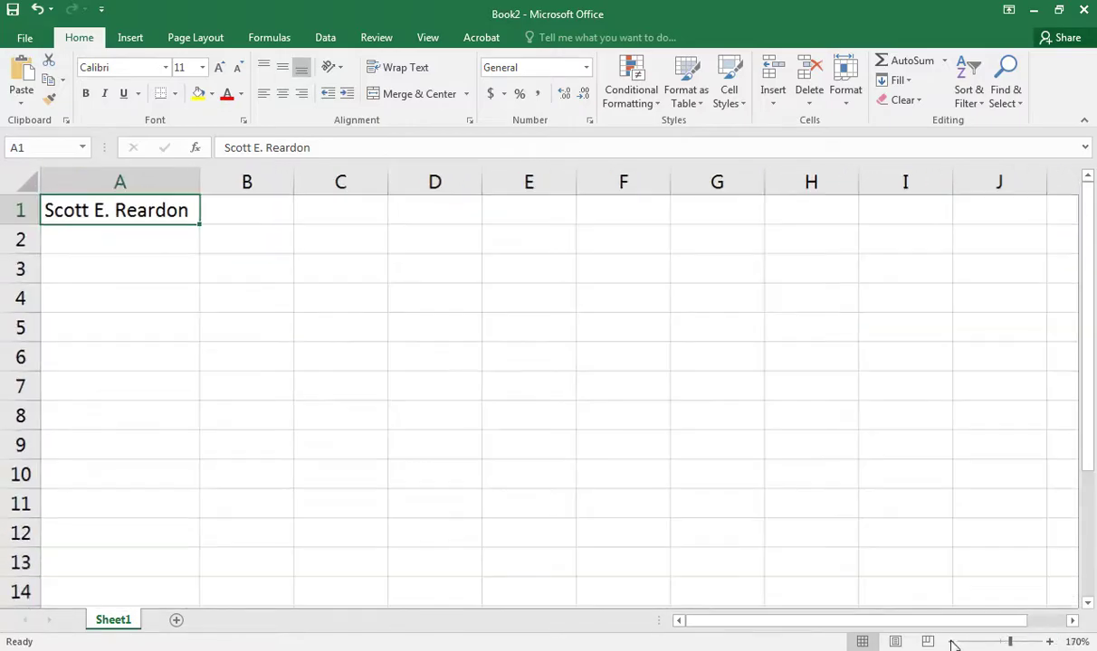
{"action": "left_click", "coordinate": [951, 642]}
{"action": "left_click", "coordinate": [951, 642]}
{"action": "left_click", "coordinate": [951, 642]}
{"action": "left_click", "coordinate": [951, 642]}
{"action": "left_click", "coordinate": [951, 643]}
{"action": "left_click", "coordinate": [951, 642]}
{"action": "left_click", "coordinate": [951, 642]}
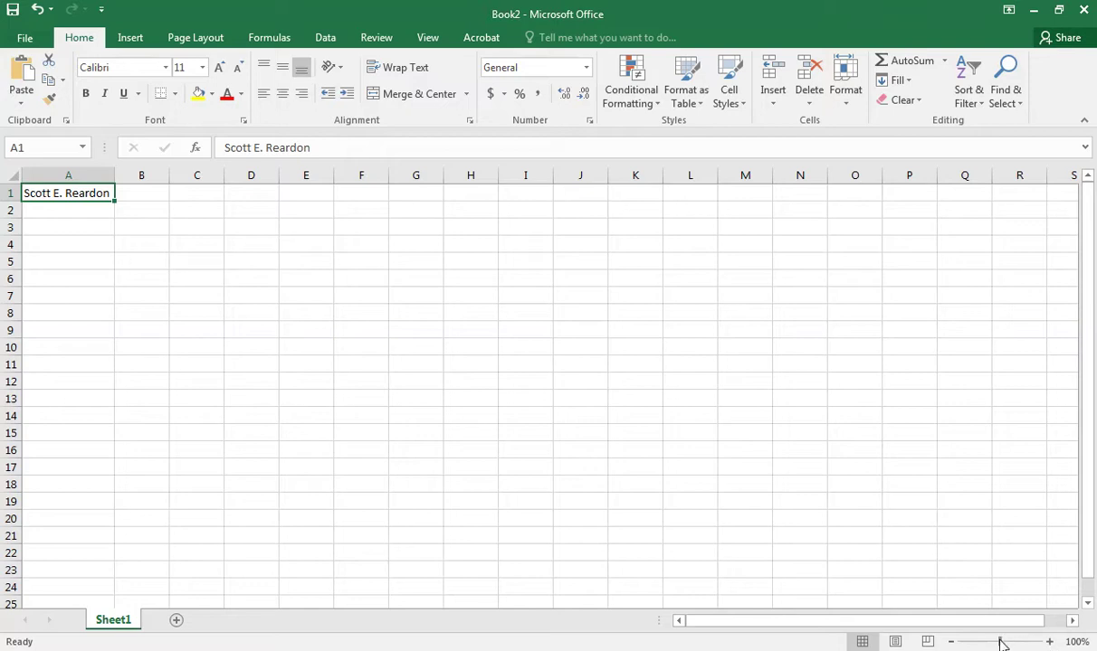
{"action": "mouse_move", "coordinate": [993, 641]}
{"action": "left_mouse_down"}
{"action": "mouse_move", "coordinate": [960, 639]}
{"action": "mouse_move", "coordinate": [1021, 641]}
{"action": "mouse_move", "coordinate": [1001, 643]}
{"action": "left_mouse_up"}
{"action": "left_click", "coordinate": [242, 99]}
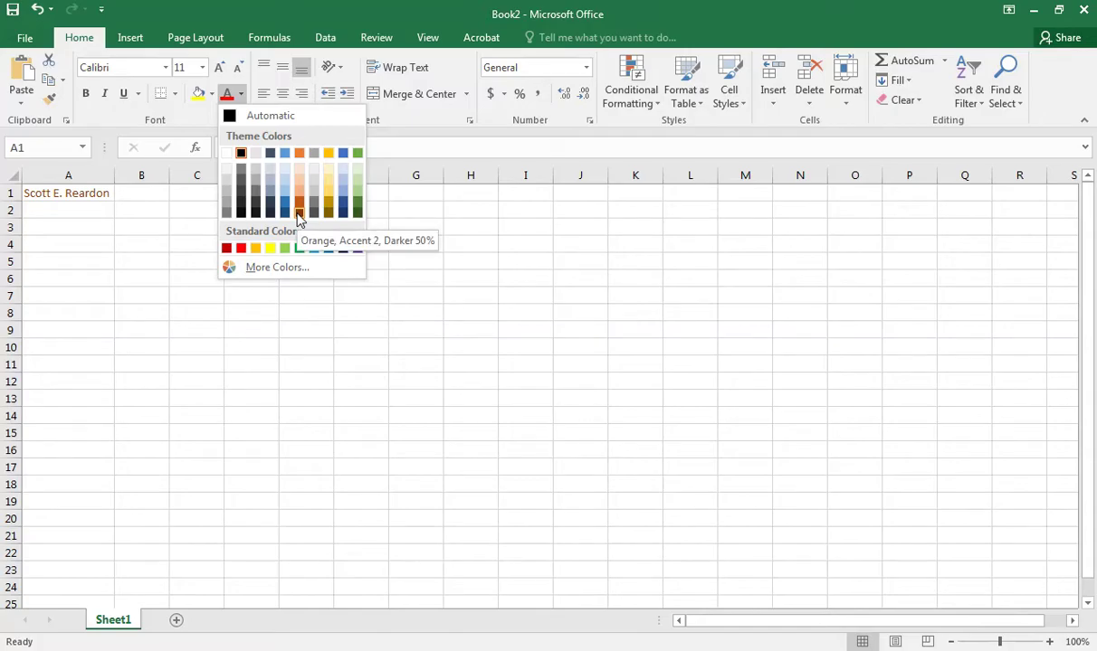
{"action": "left_click", "coordinate": [149, 258]}
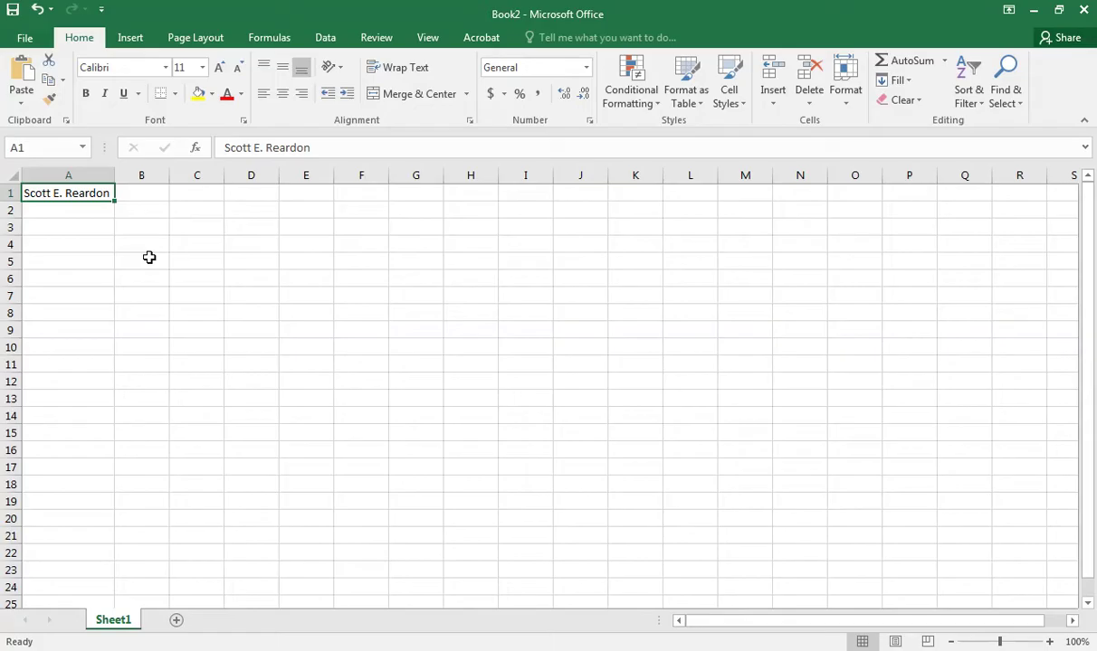
{"action": "left_click", "coordinate": [94, 280]}
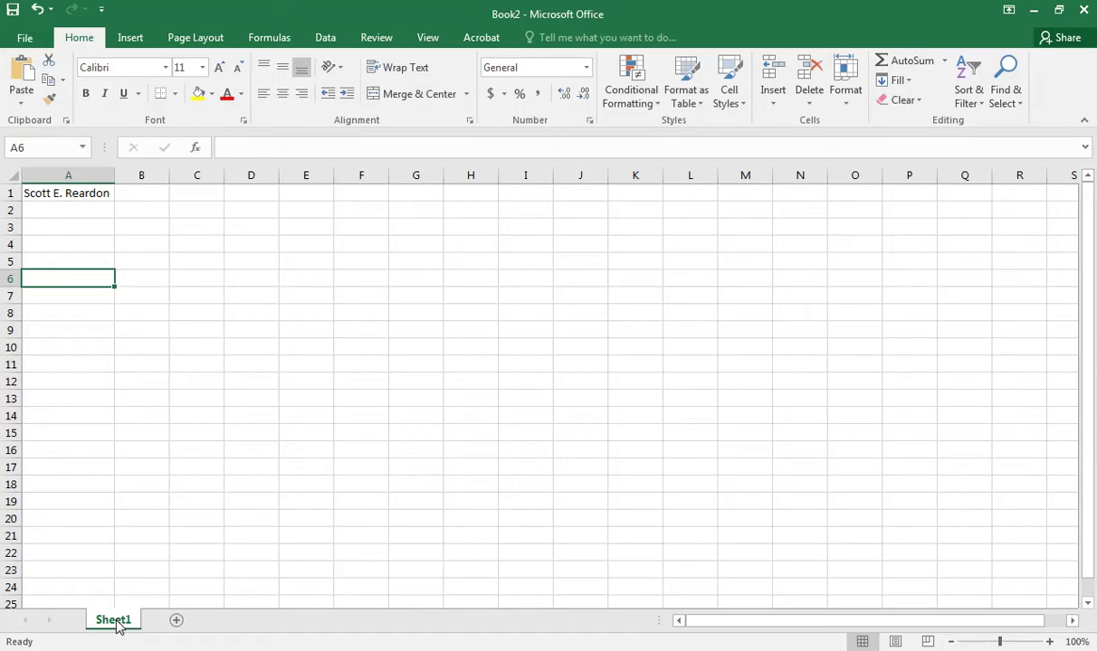
Rename the Sheet1 tab to 'Name'.
{"action": "double_click", "coordinate": [115, 621]}
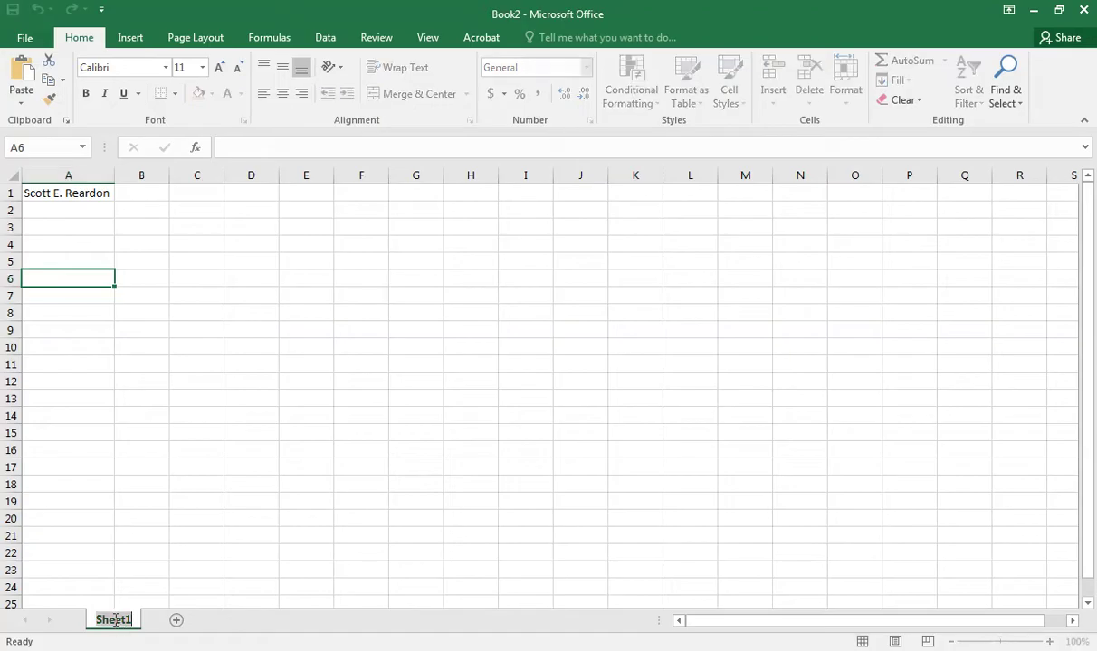
{"action": "type", "text": "Name"}
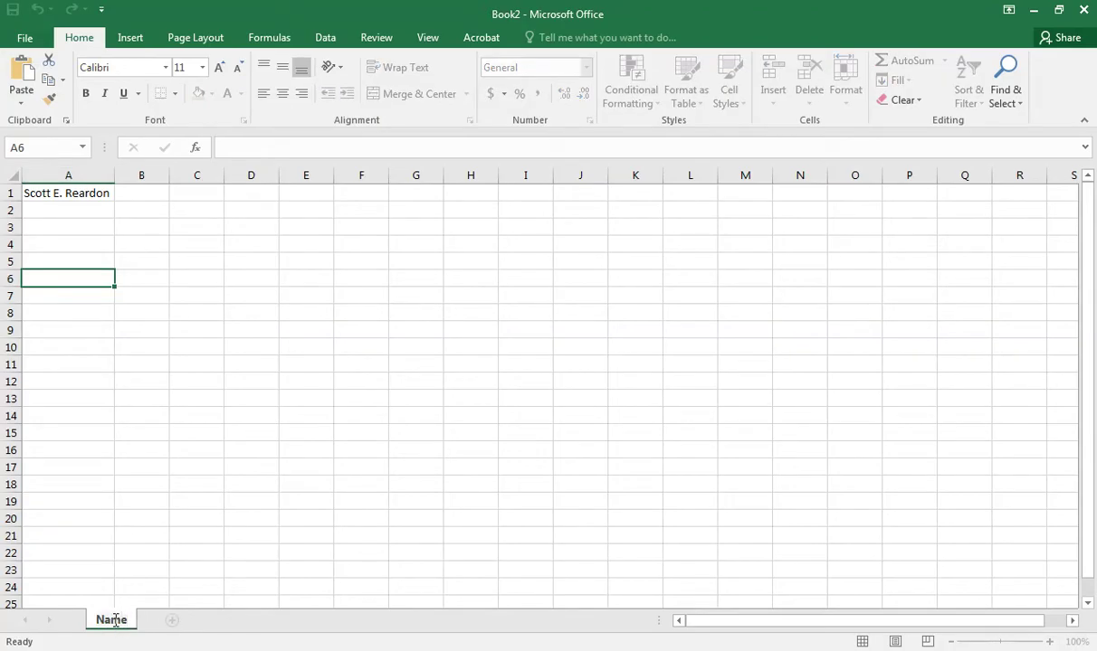
{"action": "key", "text": "Return"}
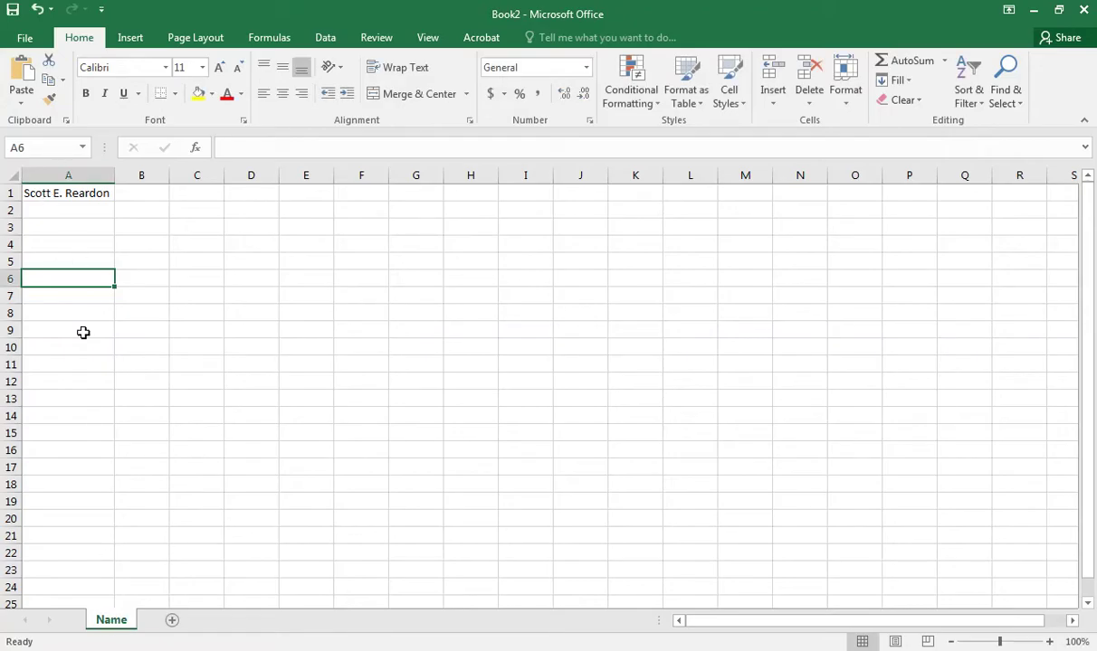
Add a new sheet named 'Data' after Name, then switch back to the Name sheet.
{"action": "left_click", "coordinate": [172, 623]}
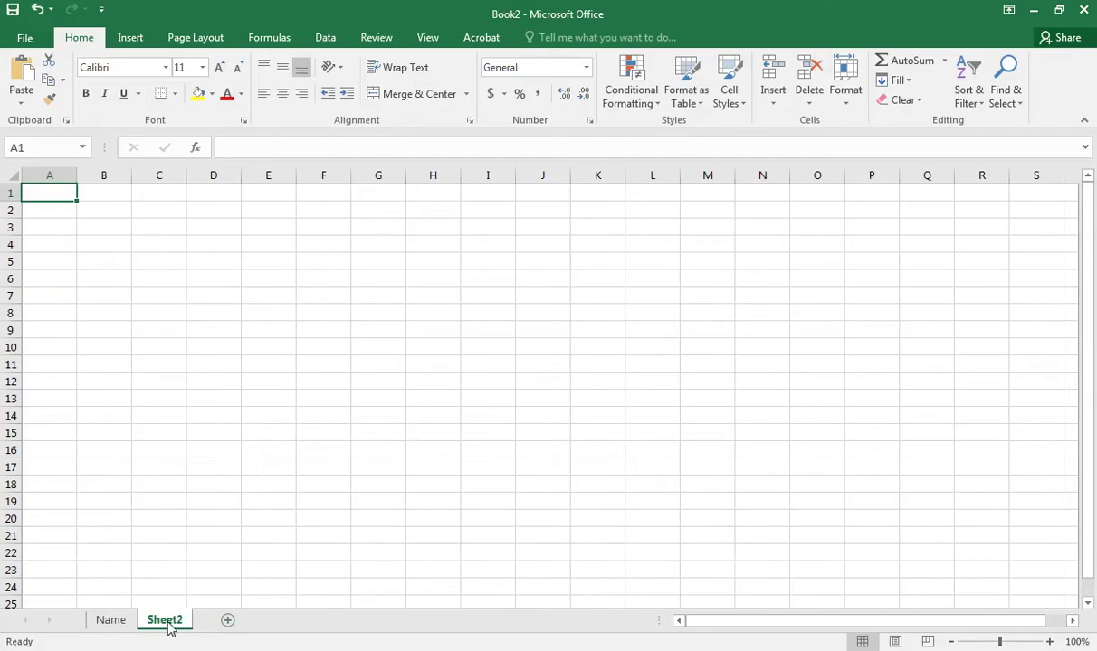
{"action": "double_click", "coordinate": [165, 621]}
{"action": "type", "text": "Data"}
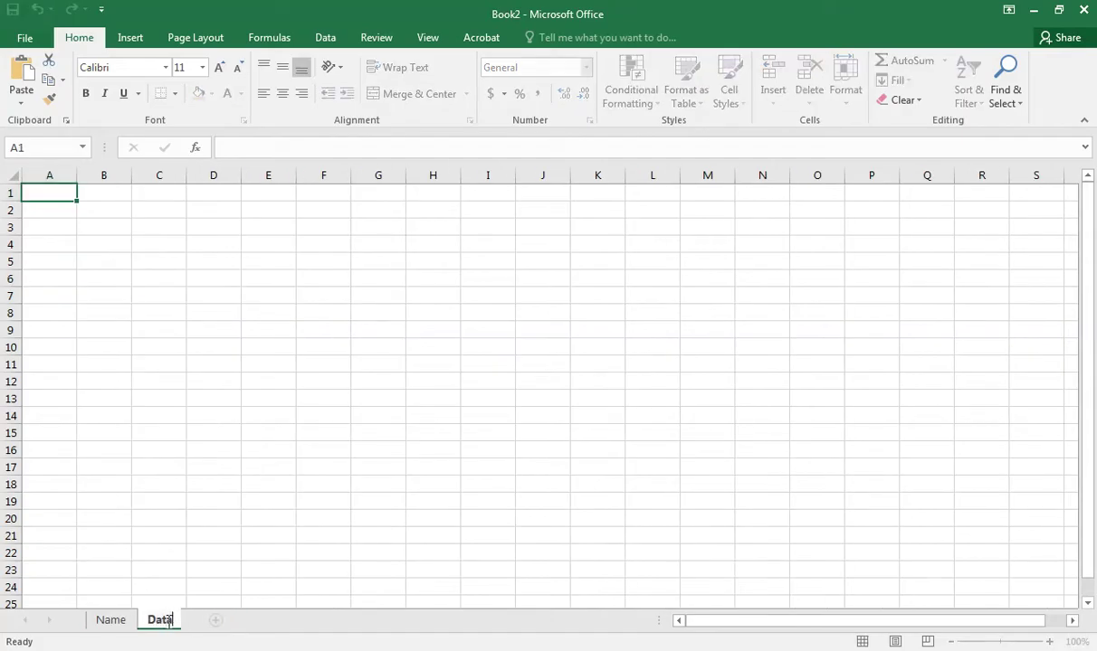
{"action": "left_click", "coordinate": [136, 399]}
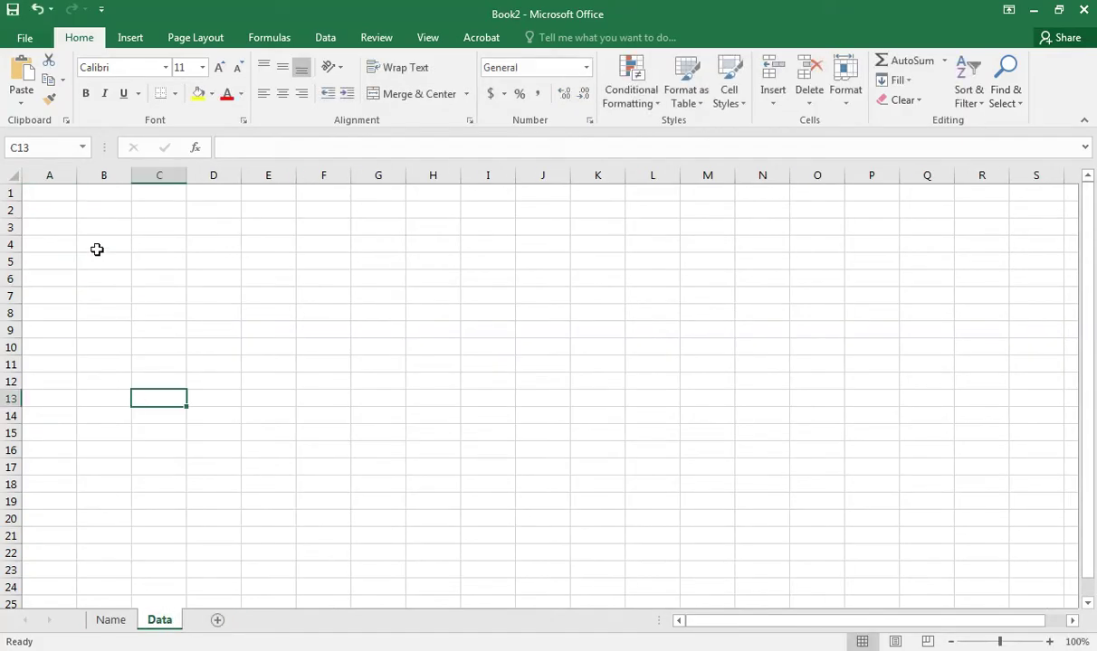
{"action": "left_click", "coordinate": [51, 190]}
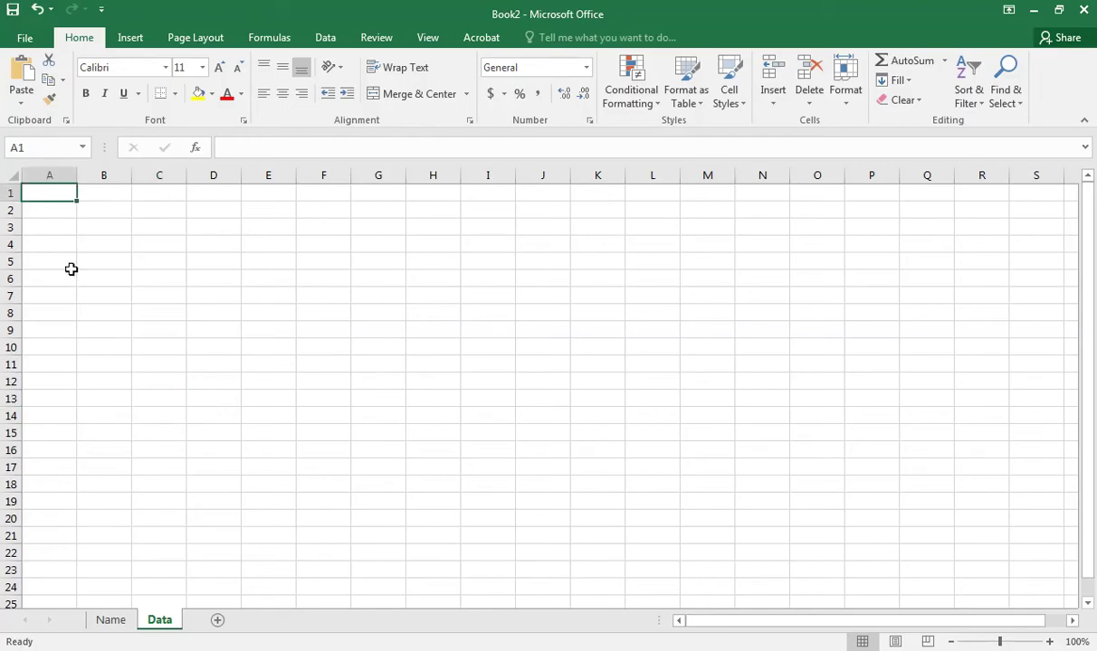
{"action": "left_click", "coordinate": [113, 622]}
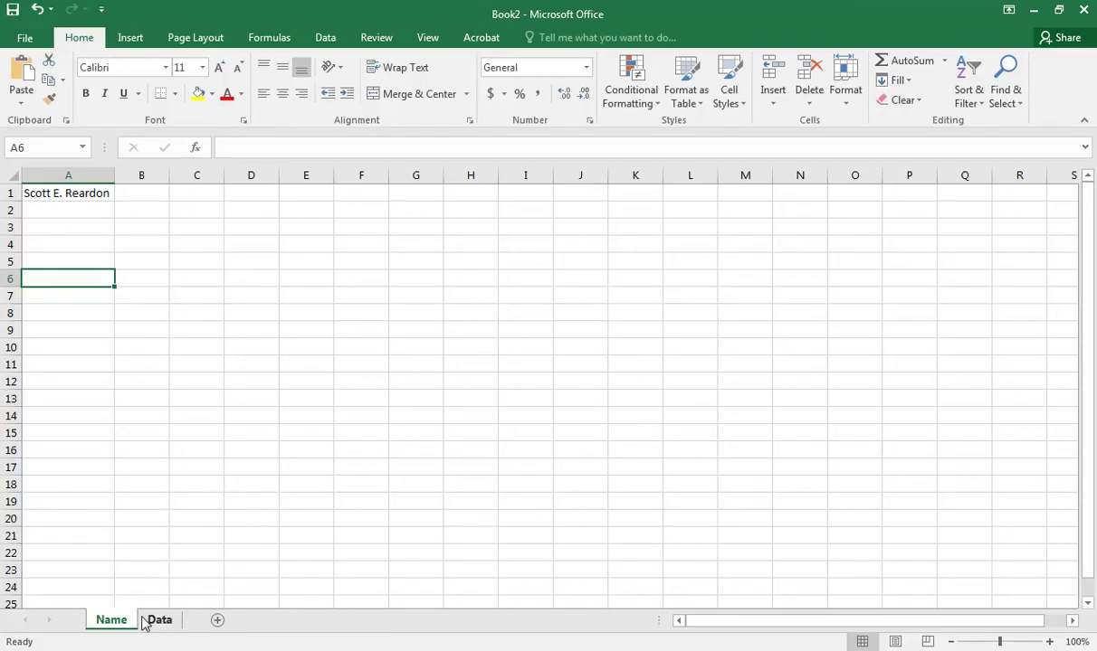
Insert a new empty worksheet, Sheet3, beside the Name tab.
{"action": "left_click", "coordinate": [217, 622]}
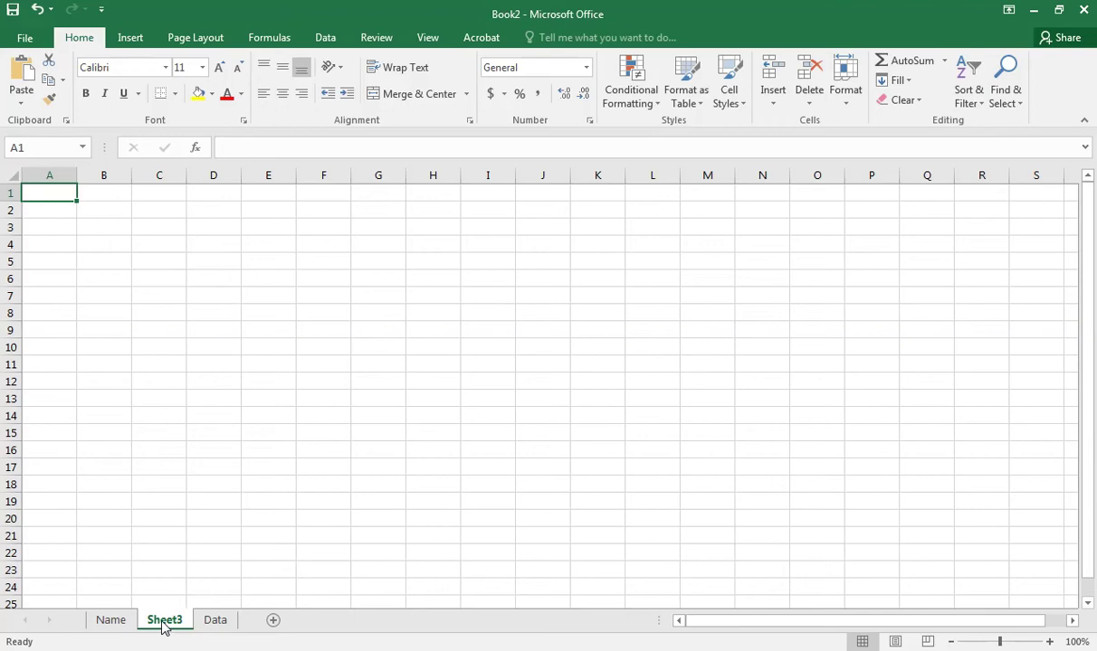
Drag the Sheet3 tab past Data so the tabs read Name, Data, Sheet3.
{"action": "mouse_move", "coordinate": [164, 627]}
{"action": "left_mouse_down"}
{"action": "mouse_move", "coordinate": [246, 626]}
{"action": "mouse_move", "coordinate": [245, 617]}
{"action": "mouse_move", "coordinate": [233, 629]}
{"action": "mouse_move", "coordinate": [251, 633]}
{"action": "left_mouse_up"}
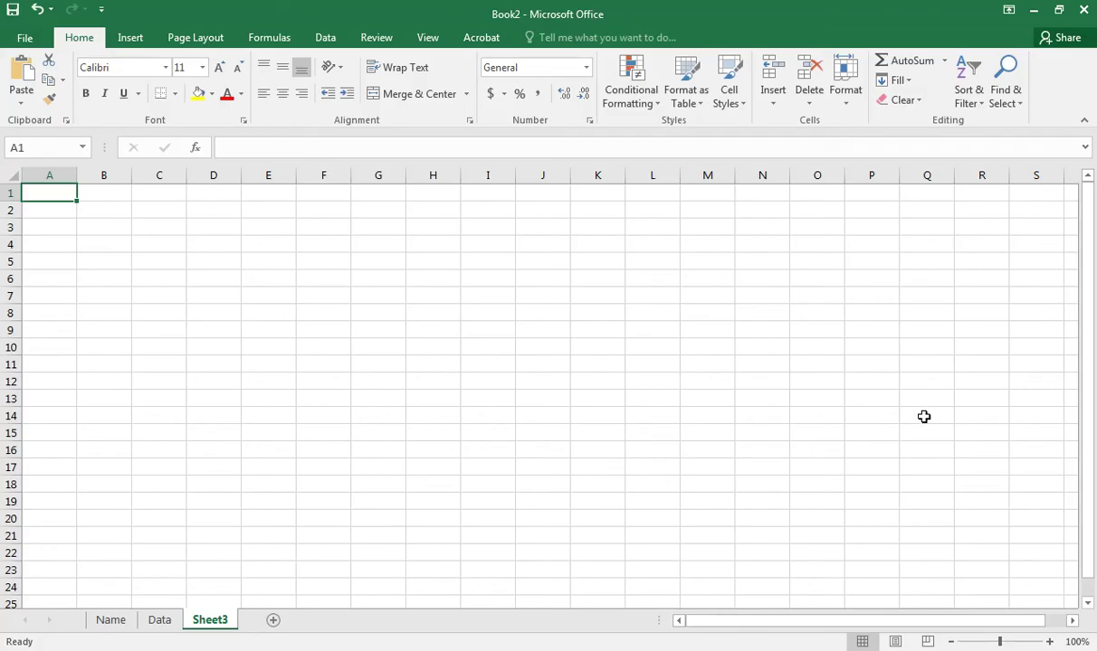
{"action": "left_click_drag", "start_coordinate": [1087, 362], "coordinate": [1084, 338]}
{"action": "left_click", "coordinate": [288, 650]}
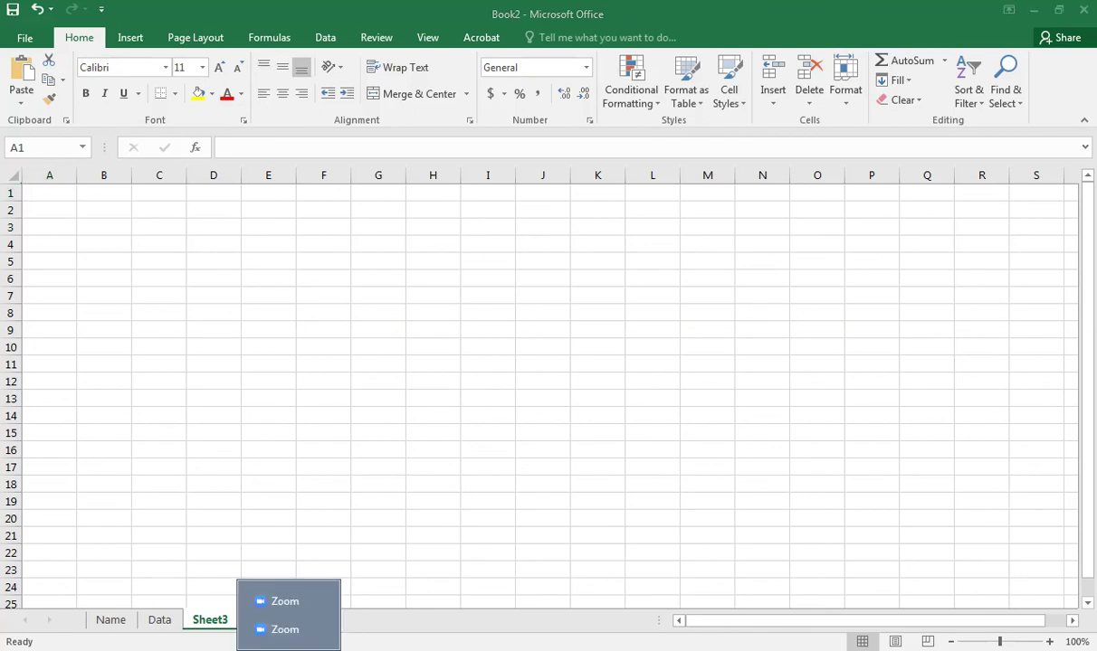